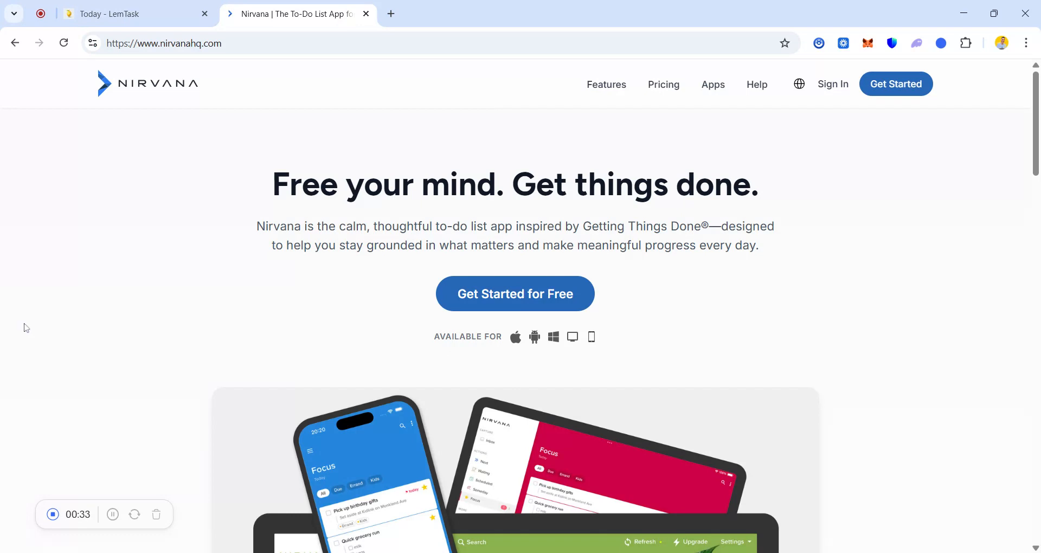
left_click(114, 514)
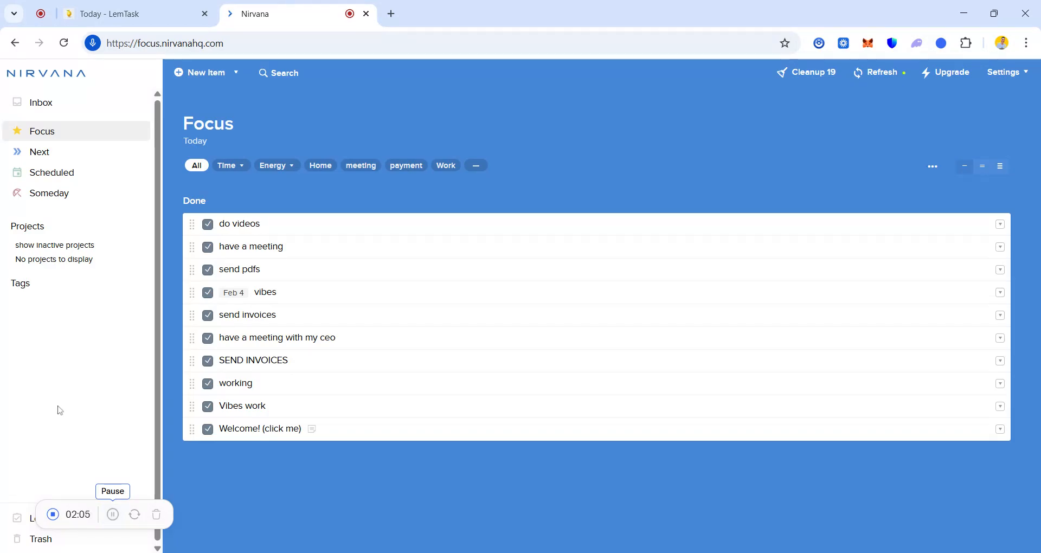
Step: Start a new to-do in the Inbox and title it "work on videos"
left_click(56, 103)
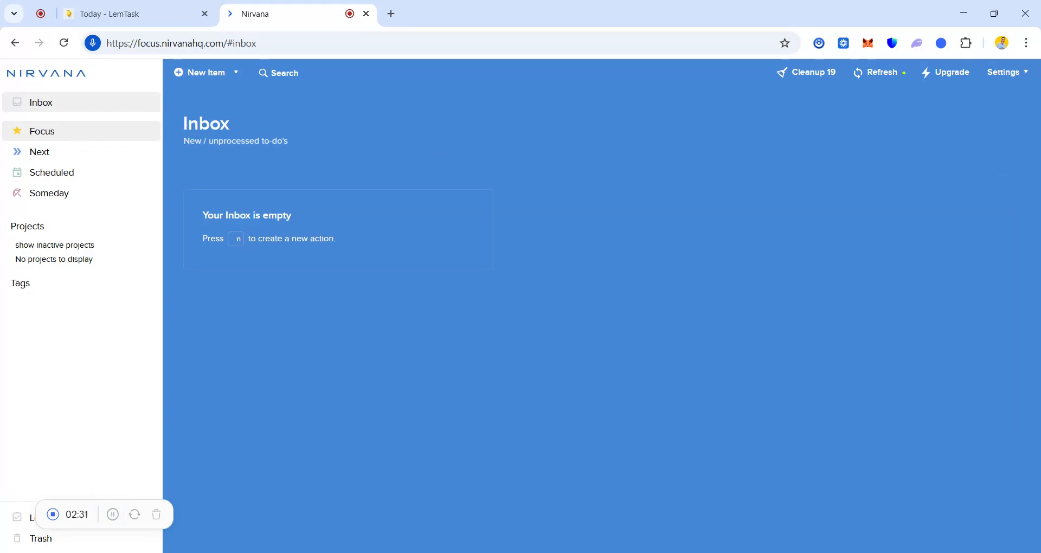
left_click(236, 81)
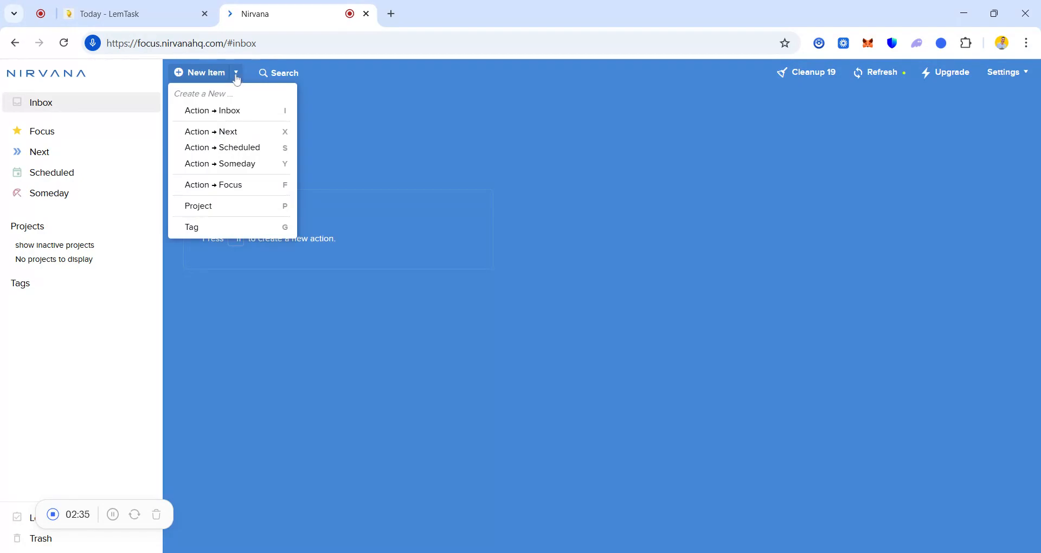
left_click(219, 80)
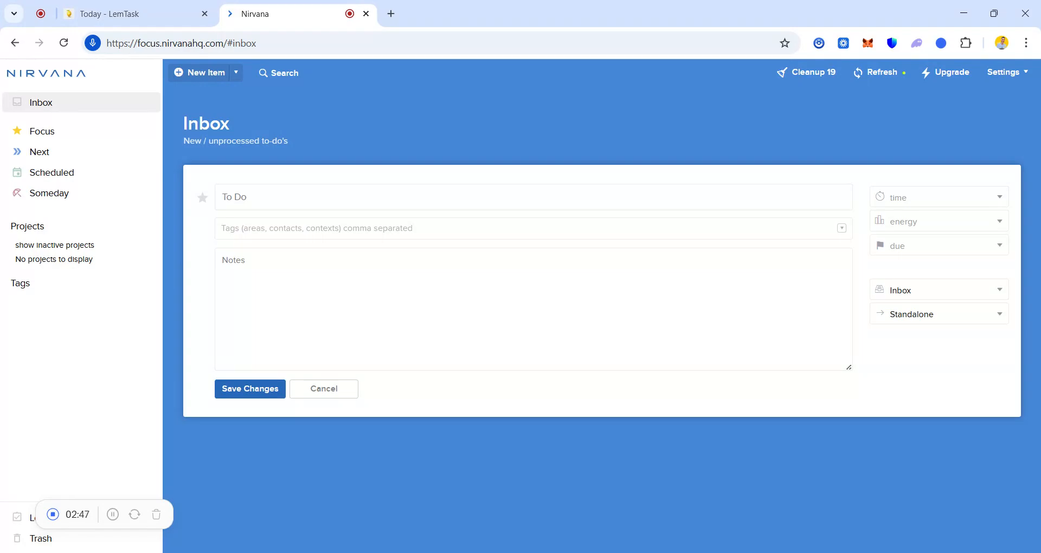
type("work on videos")
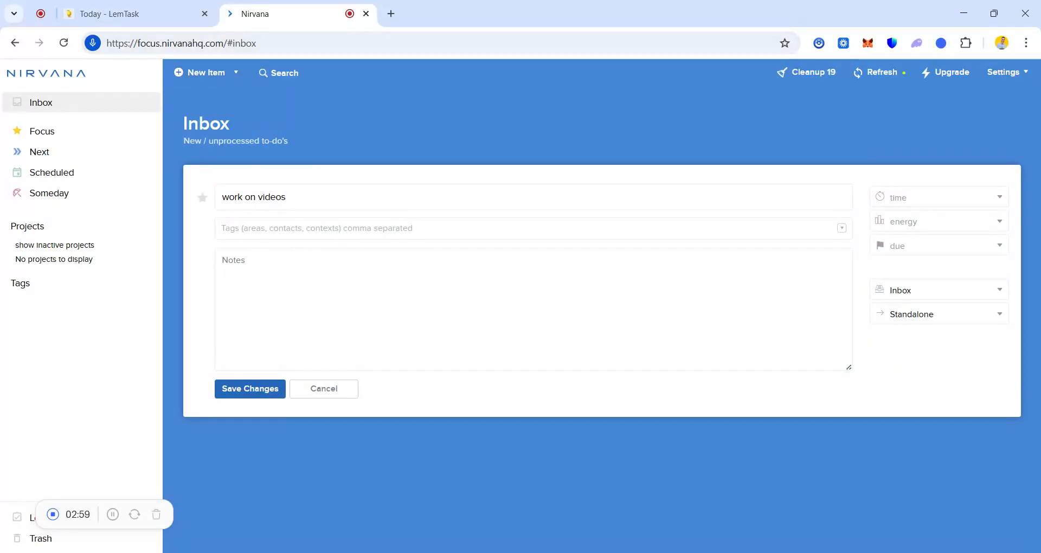
type("work")
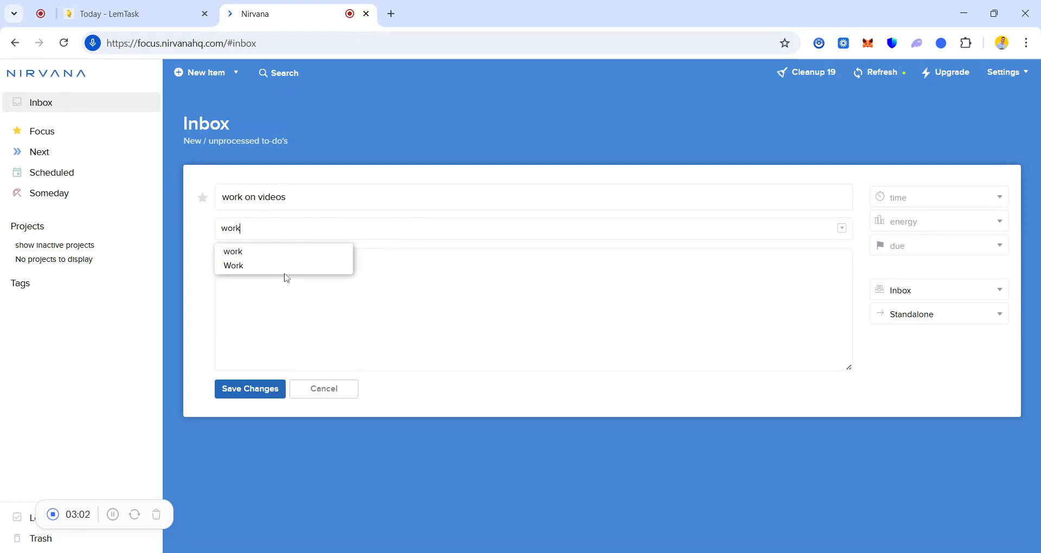
Step: Tag the "work on videos" to-do with the existing Work tag and set its required time to 2 hours
left_click(284, 270)
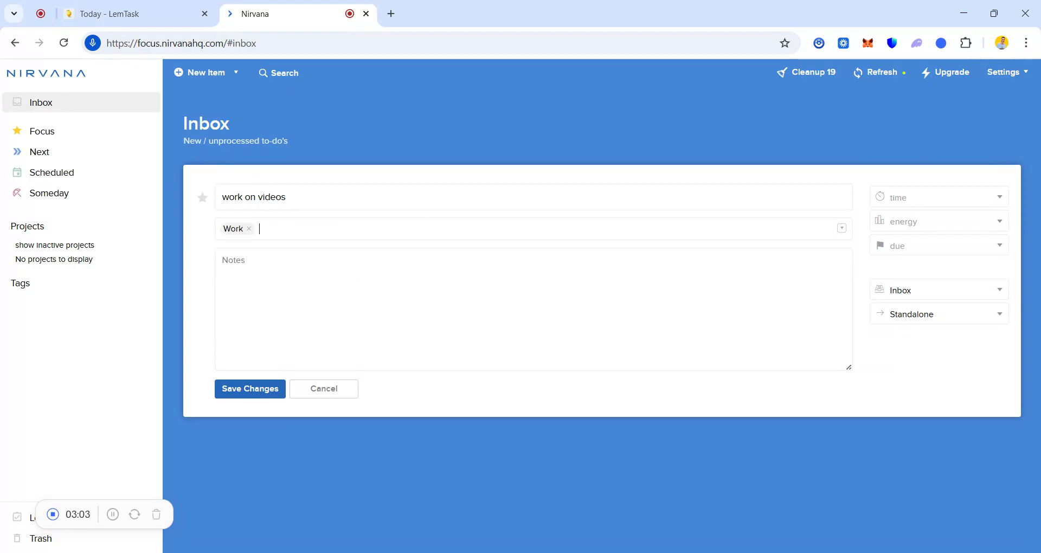
left_click(968, 198)
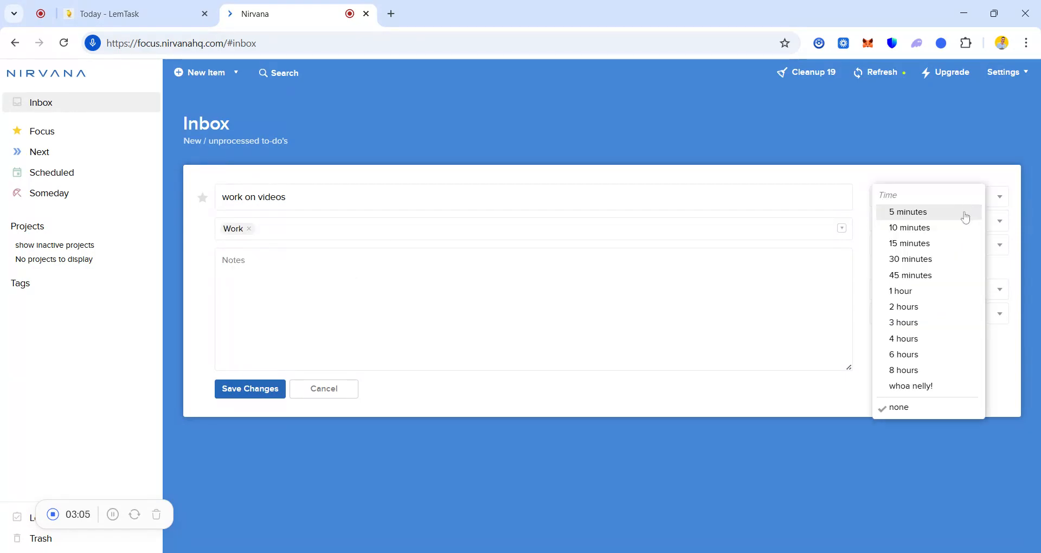
left_click(914, 307)
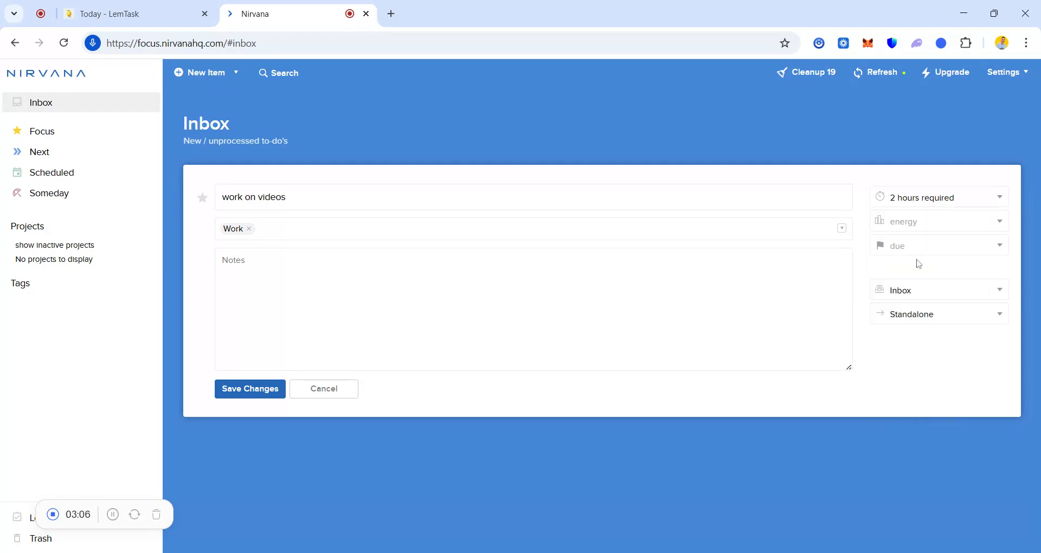
Step: Set the video to-do's energy to high and its due date to February 3, 2026, and save it
left_click(923, 225)
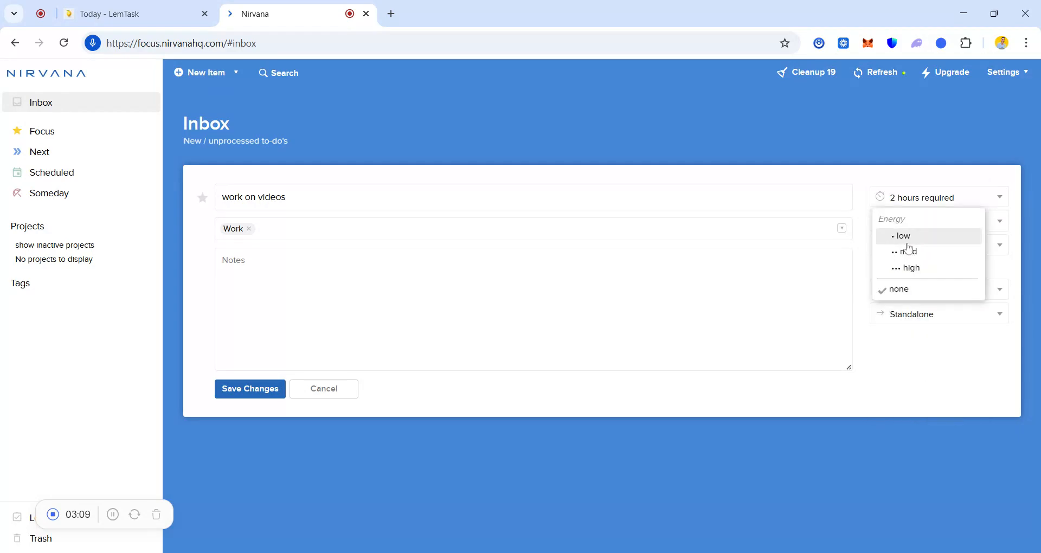
left_click(914, 268)
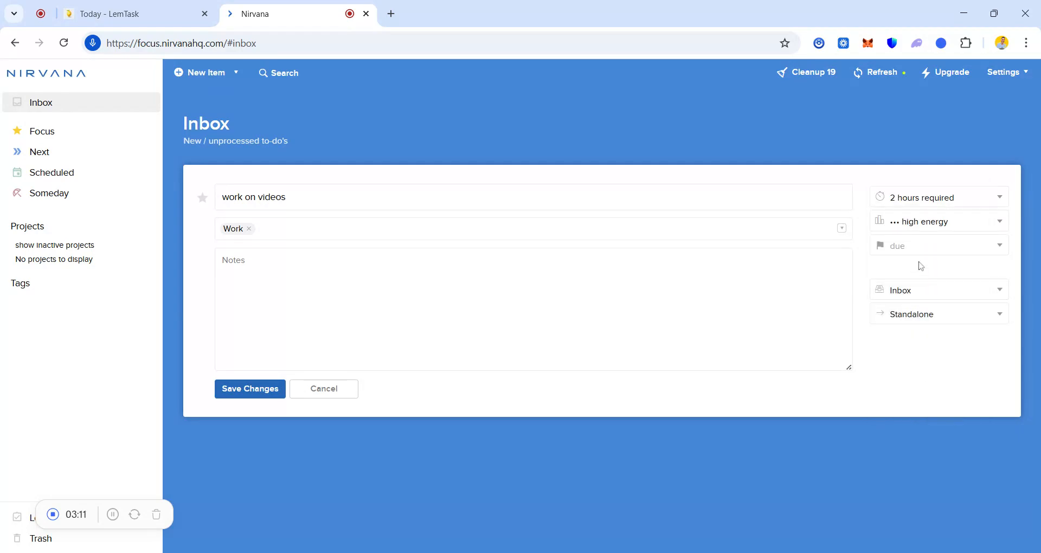
left_click(920, 249)
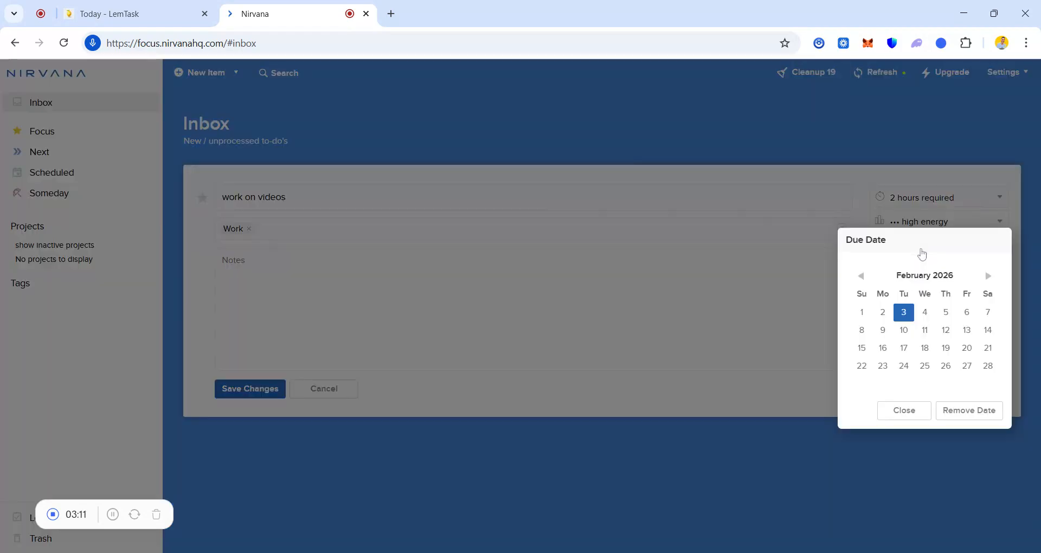
left_click(902, 314)
left_click(904, 298)
left_click(900, 305)
left_click(251, 389)
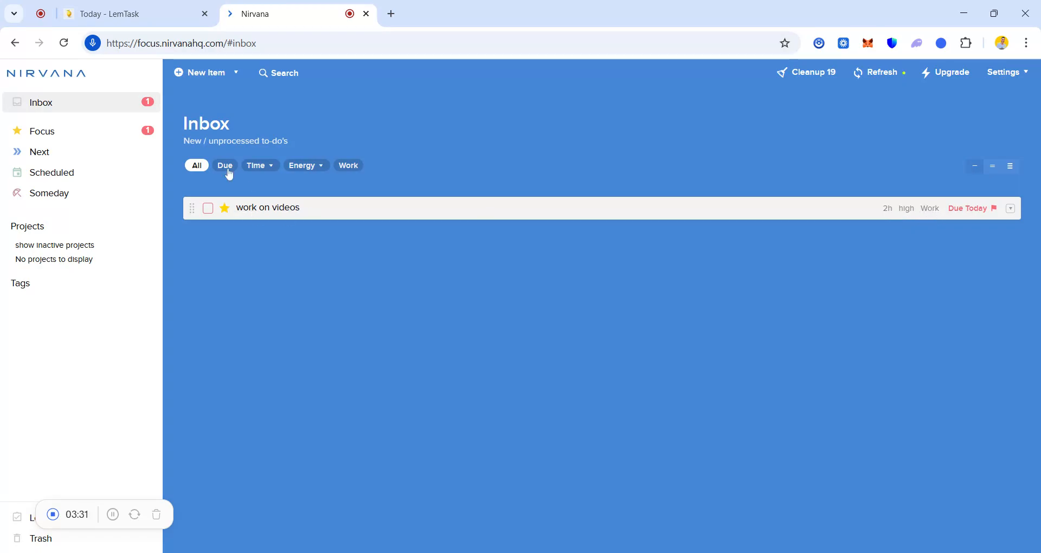
Step: Start a second Inbox to-do titled "have a meeting" and tag it with the existing Work tag
left_click(220, 81)
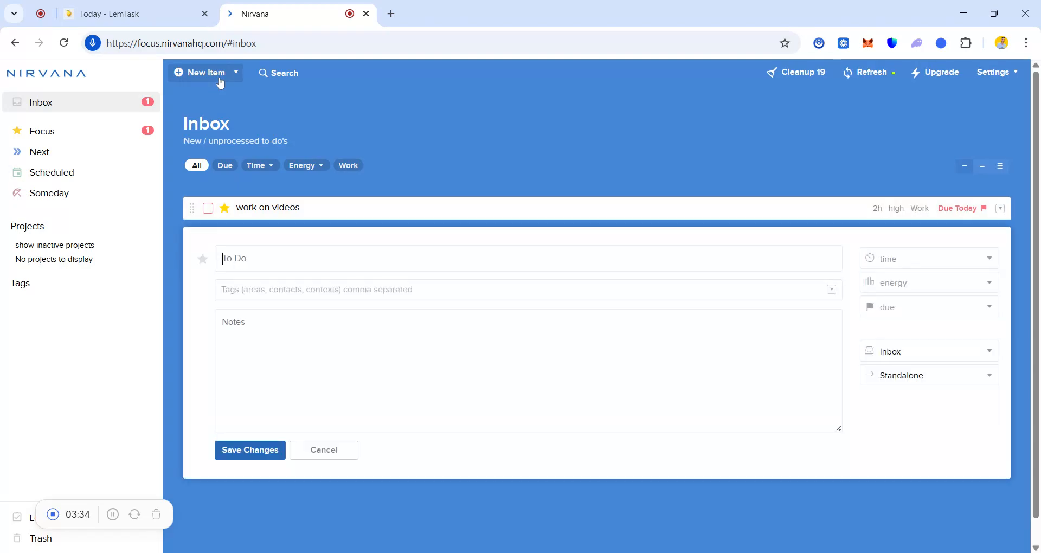
type("have a meet")
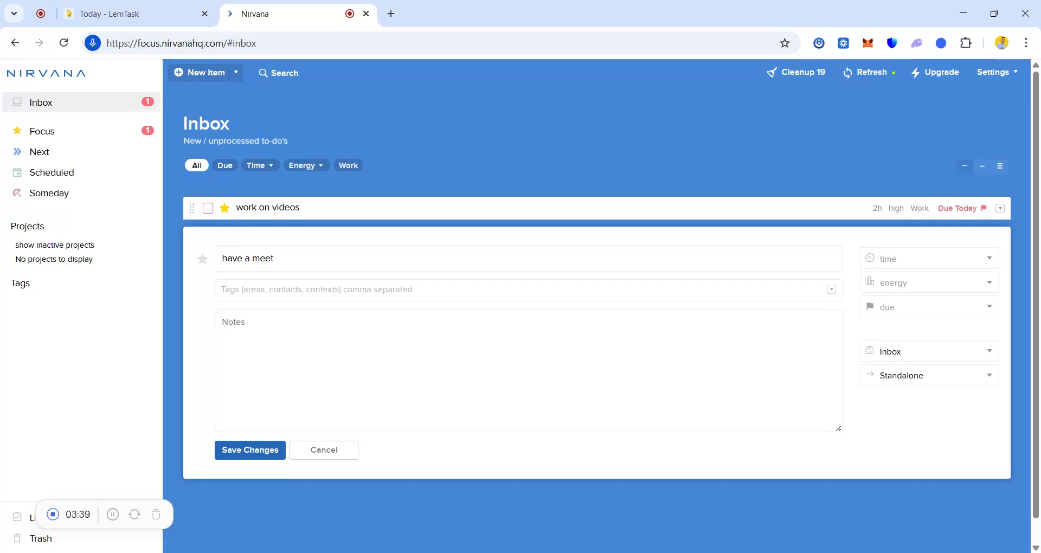
type("ing ")
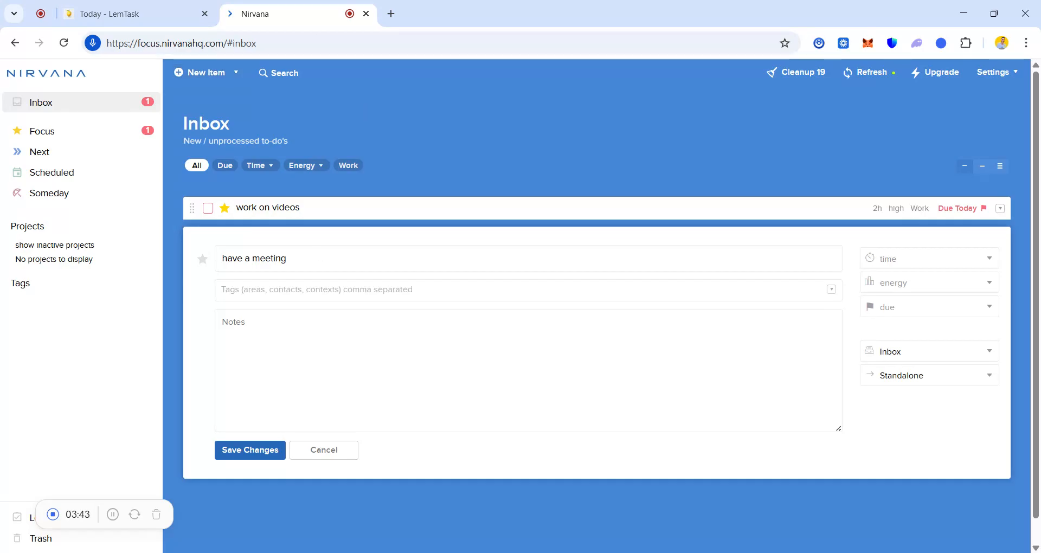
type("wor")
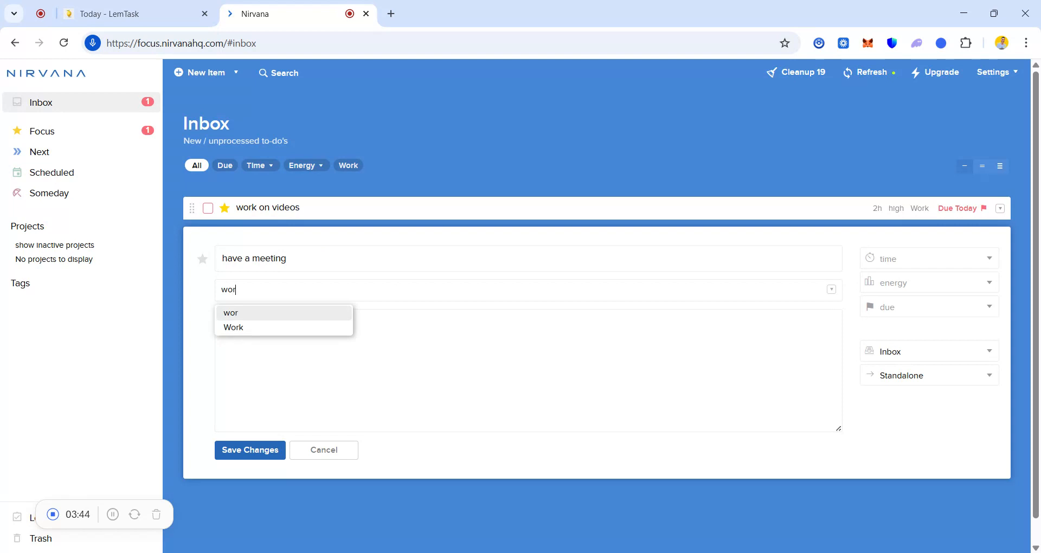
type("k")
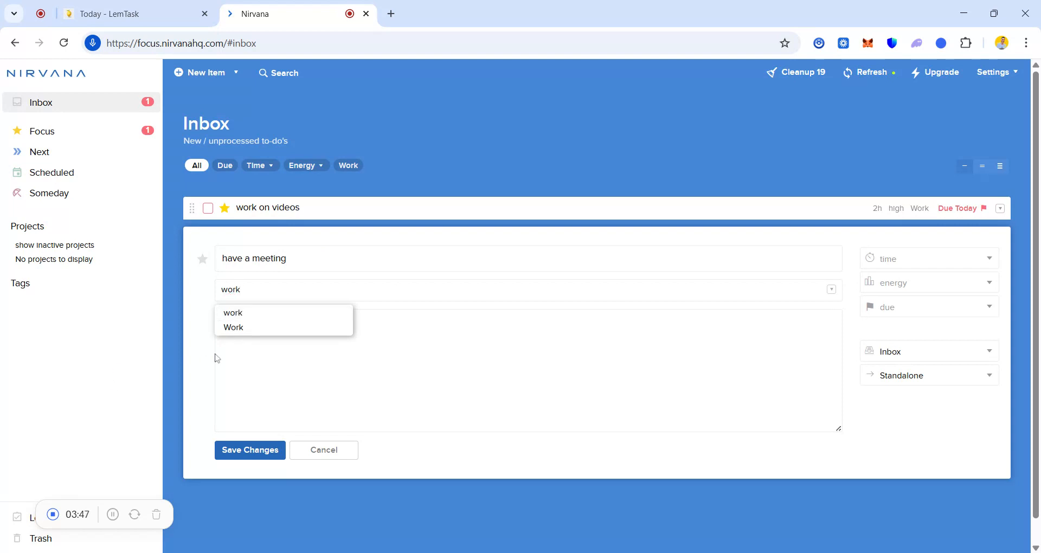
left_click(239, 331)
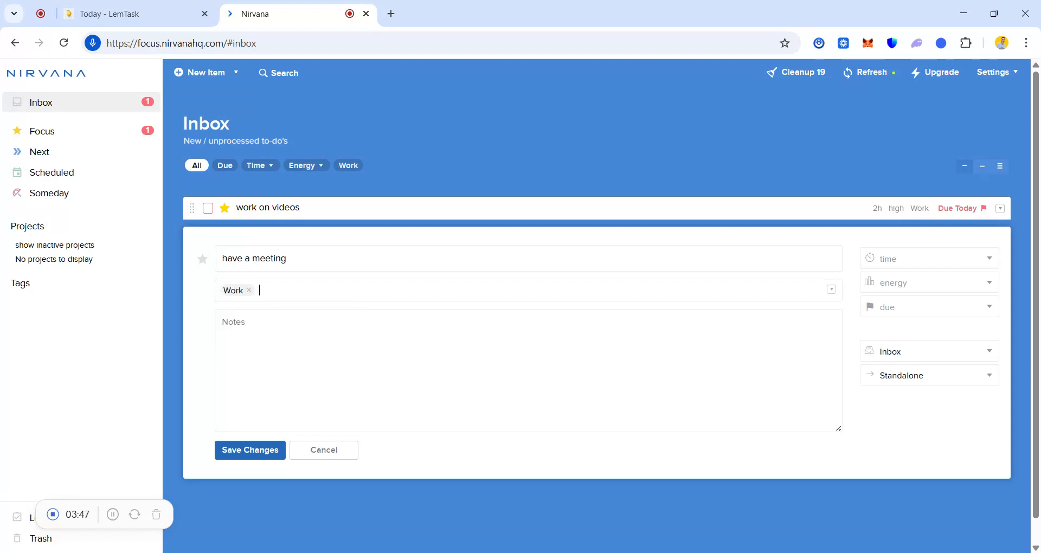
Step: Set the meeting to-do's required time to 1 hour and its energy to medium, and save it
left_click(927, 260)
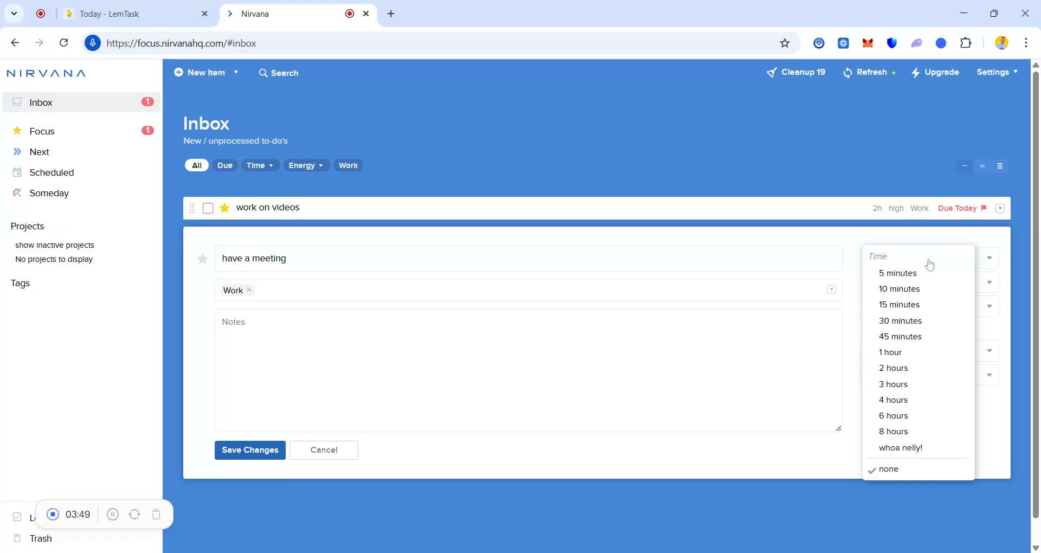
left_click(910, 358)
left_click(909, 283)
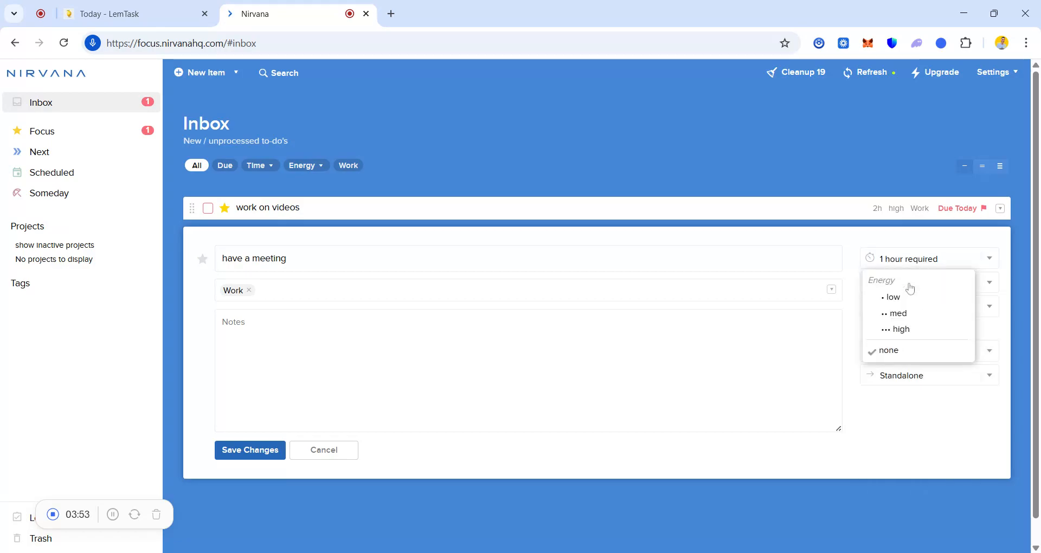
left_click(900, 313)
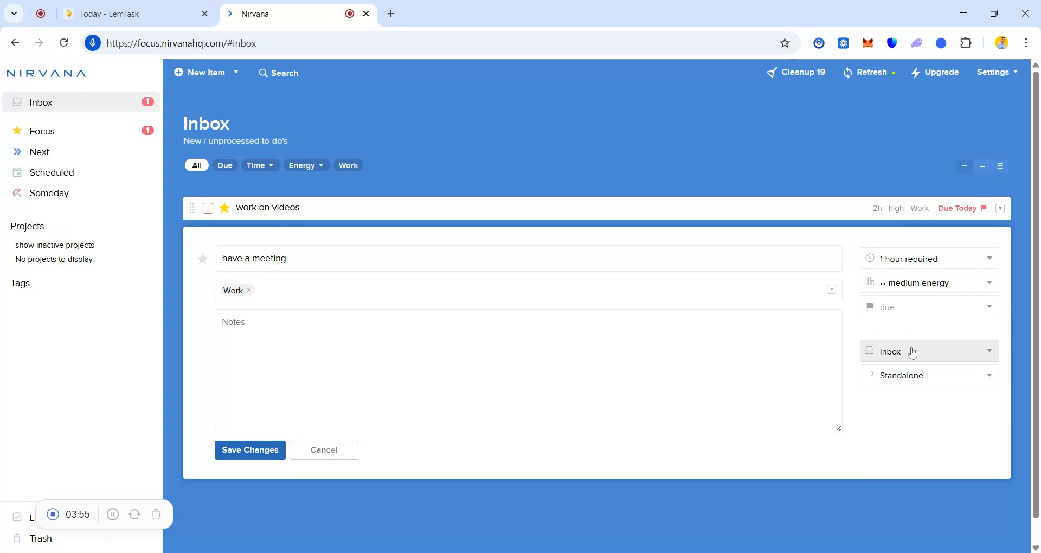
left_click(264, 451)
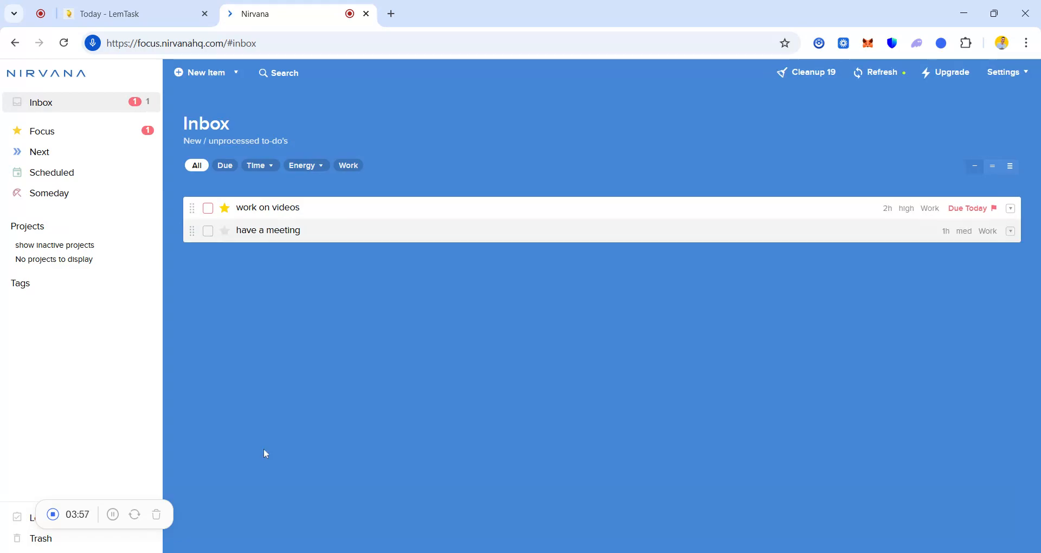
Step: Start a third Inbox to-do titled "have a call" and set its required time to 45 minutes
left_click(222, 76)
type("have a call")
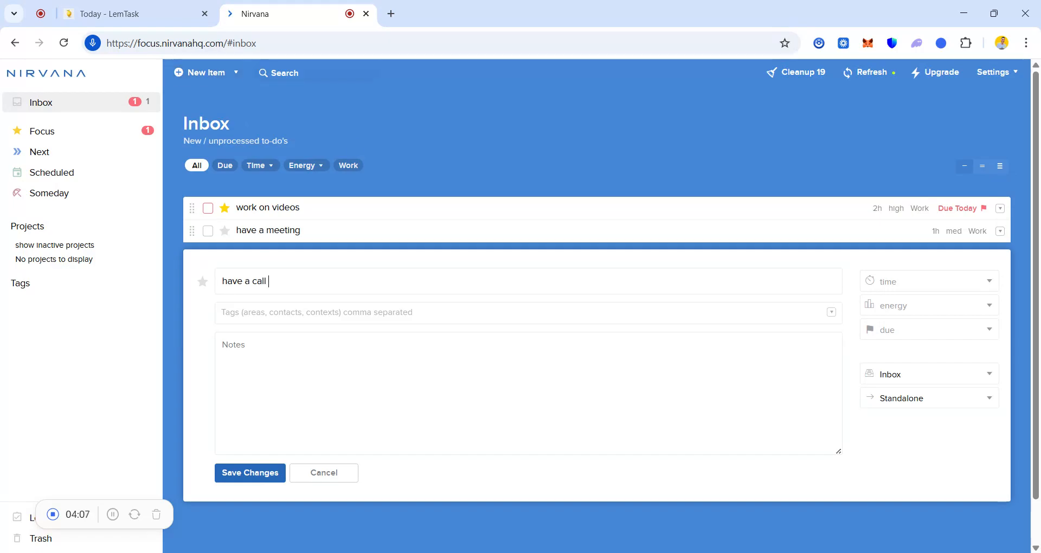
left_click(889, 280)
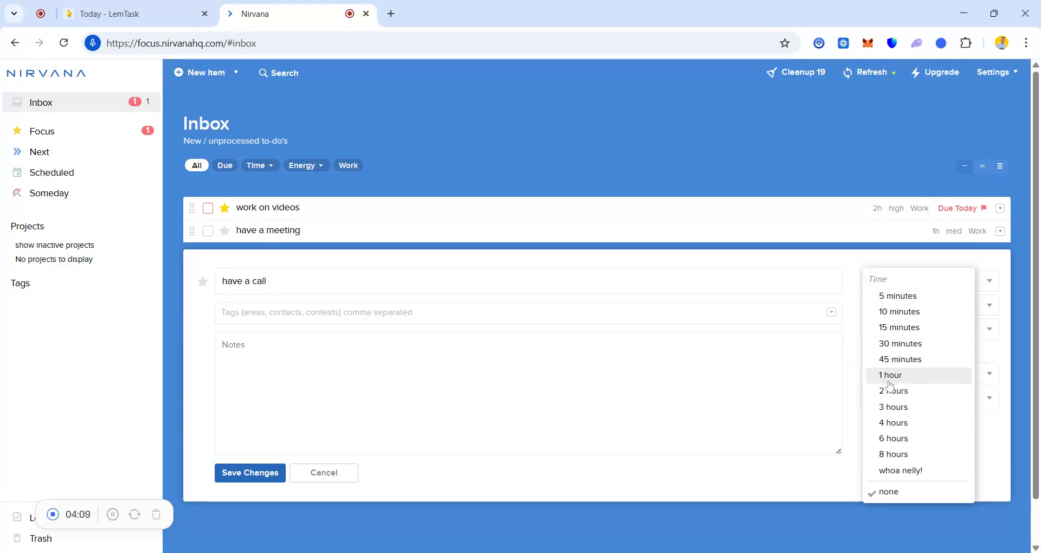
left_click(890, 361)
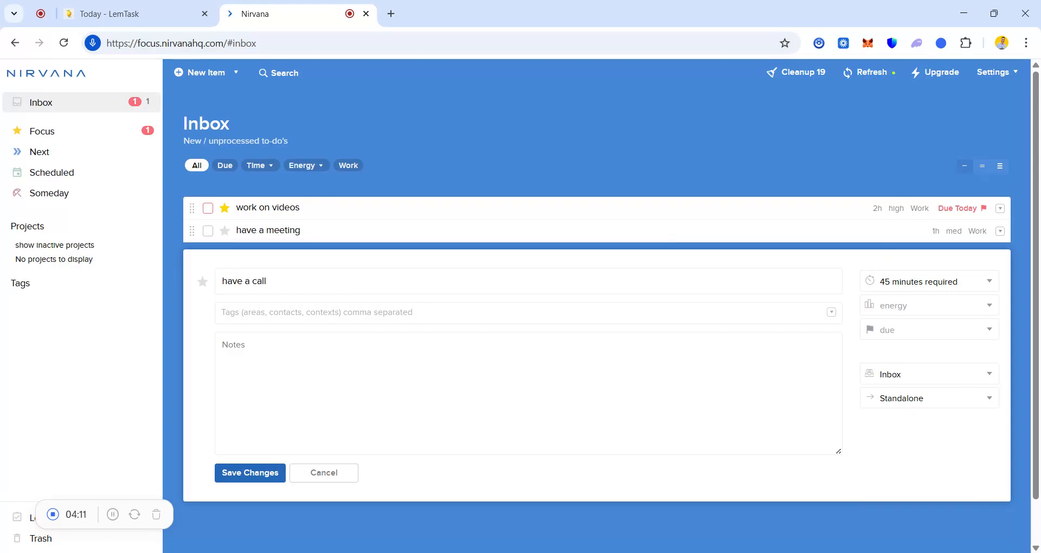
Step: Try to tag the "have a call" to-do with "work"
left_click(316, 313)
type("work")
left_click(349, 336)
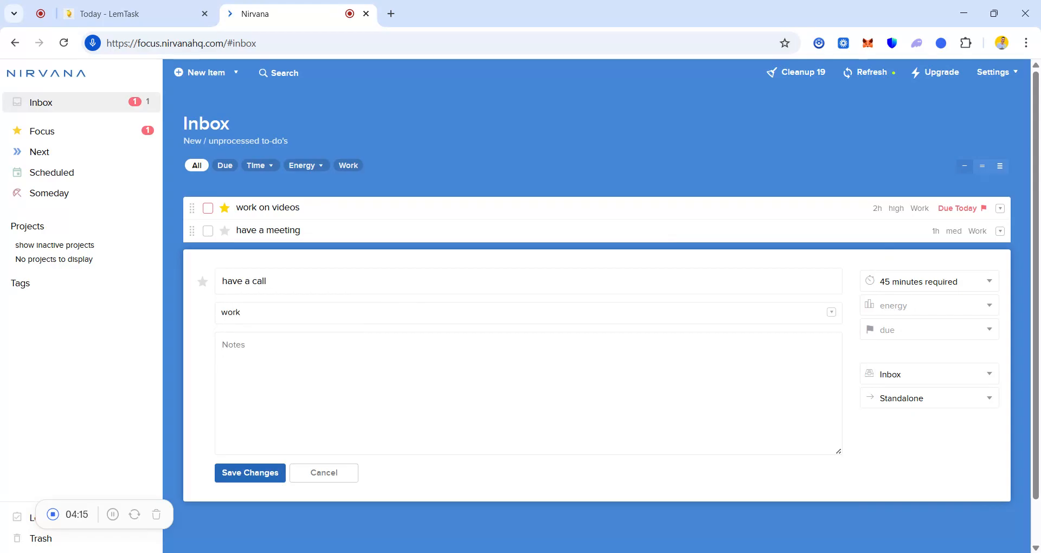
Step: Set the call to-do's energy to high and its due date to February 3, 2026, and save it
left_click(945, 311)
left_click(919, 352)
left_click(906, 329)
left_click(894, 395)
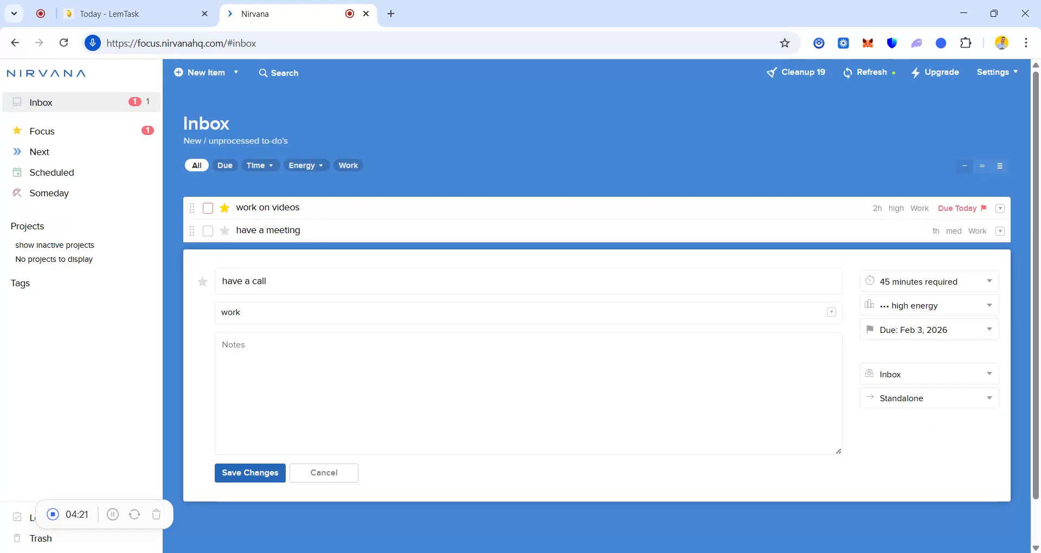
left_click(243, 472)
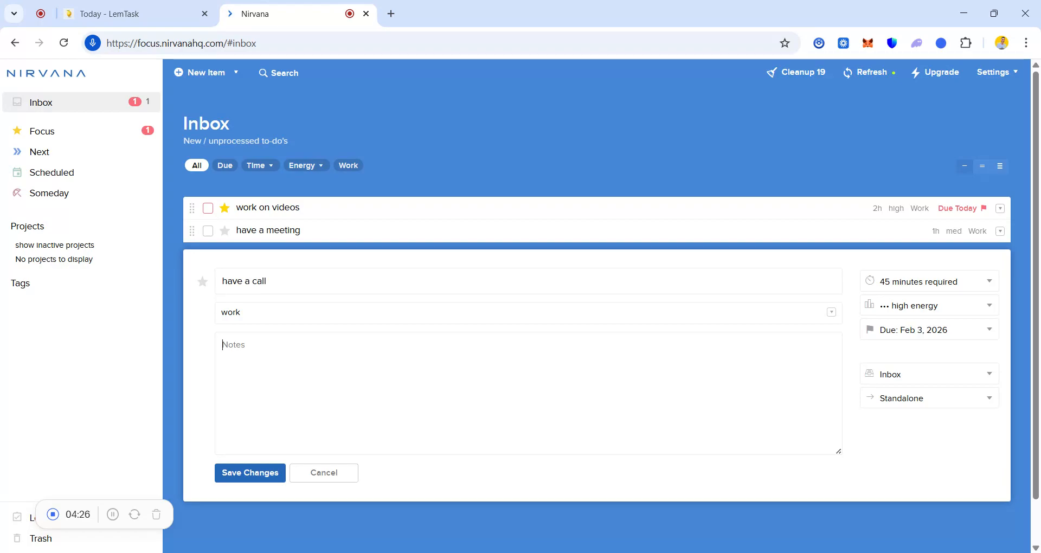
left_click(254, 475)
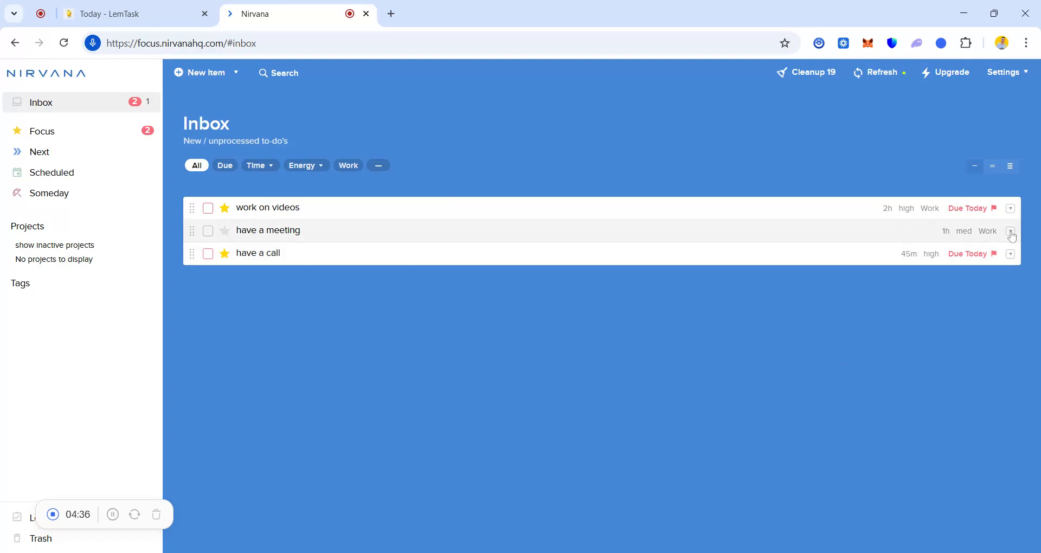
Step: Set the due date of the saved "have a meeting" to-do to February 3, 2026
left_click(1010, 233)
left_click(967, 251)
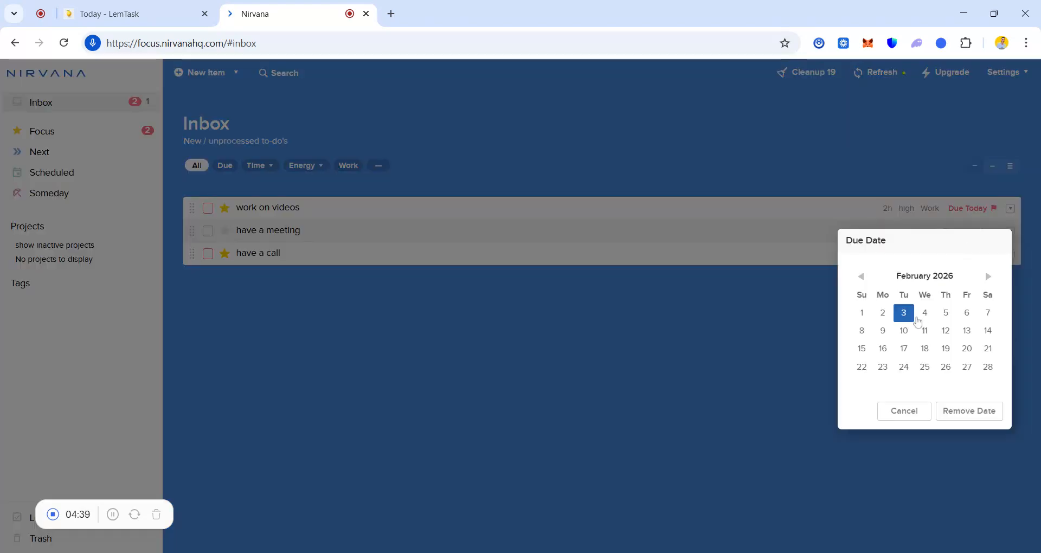
left_click(904, 312)
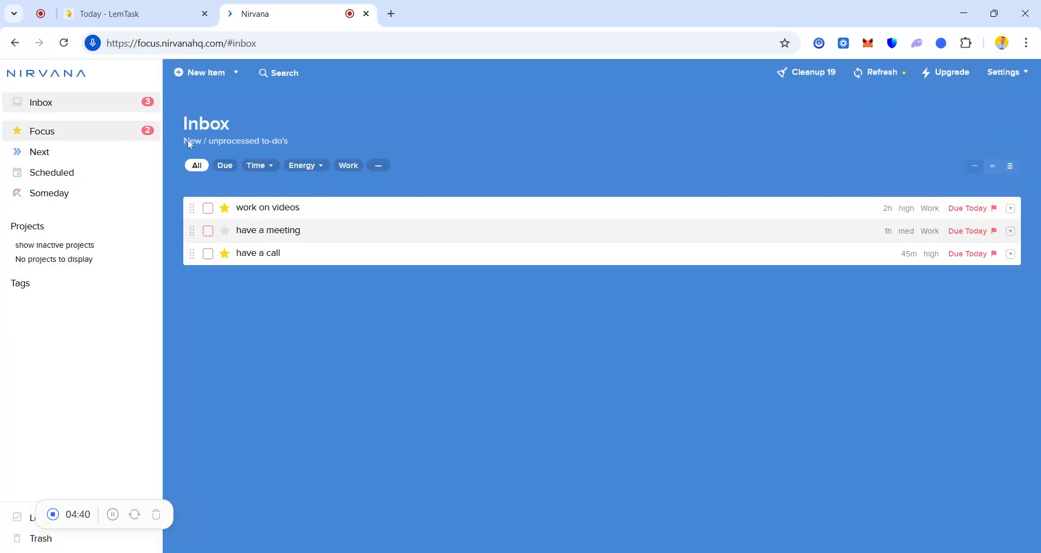
Step: Check the options available for the "have a meeting" to-do, and open the Focus list for today
left_click(1011, 232)
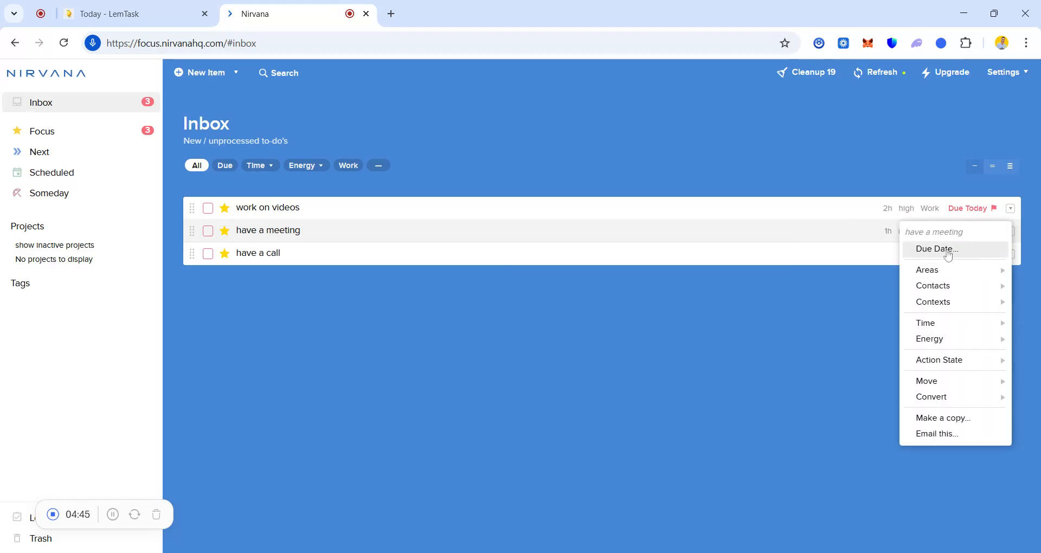
mouse_move(922, 287)
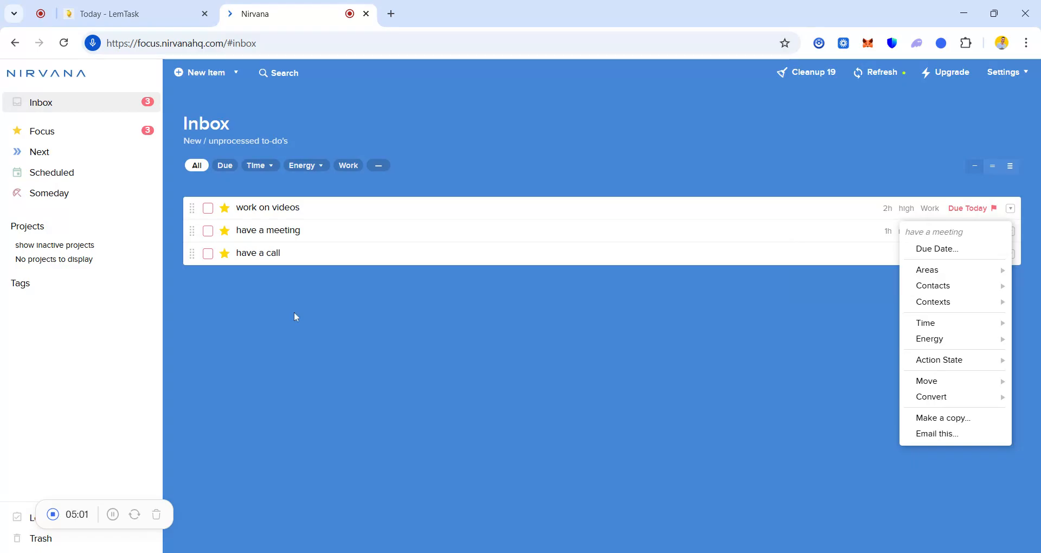
left_click(154, 140)
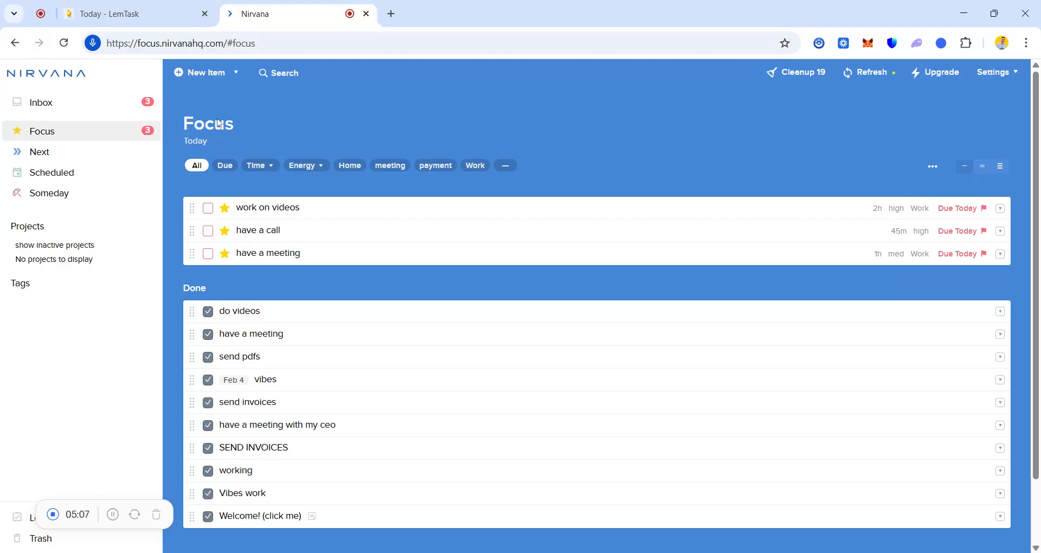
Step: Check the due items in Focus, restore the full list, and set the "work on videos" to-do's action state to Next
left_click(228, 172)
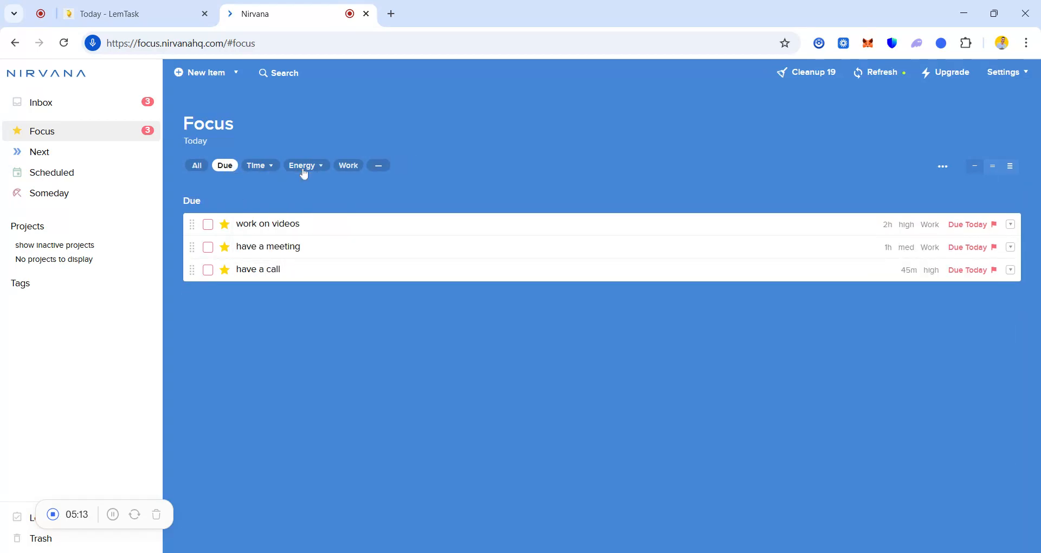
left_click(196, 168)
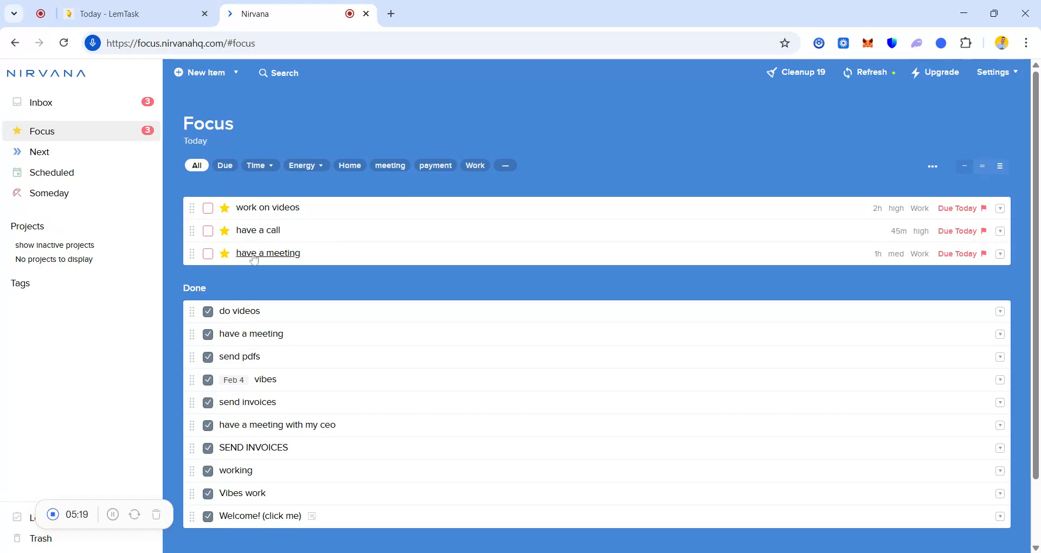
left_click(1001, 208)
mouse_move(961, 271)
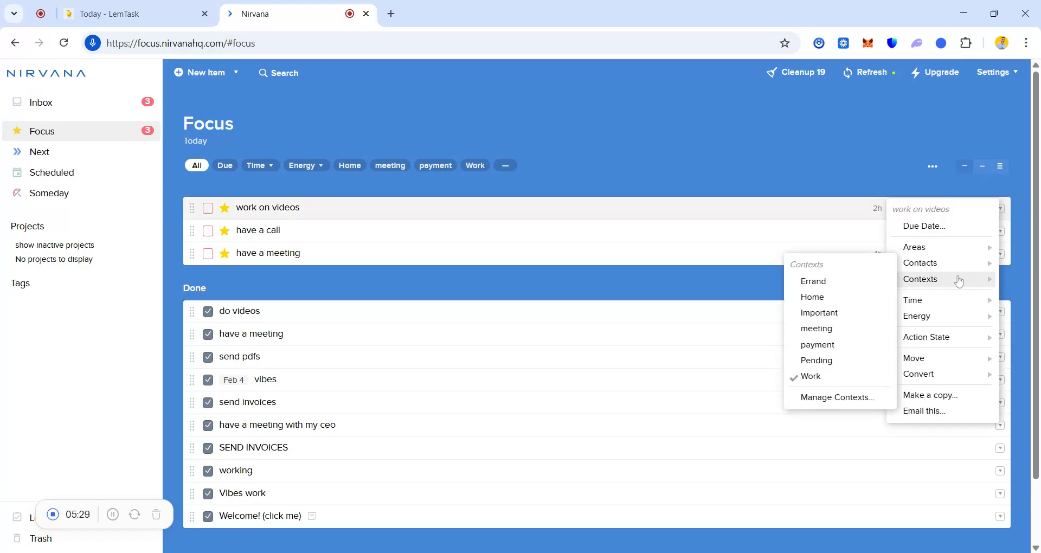
mouse_move(923, 340)
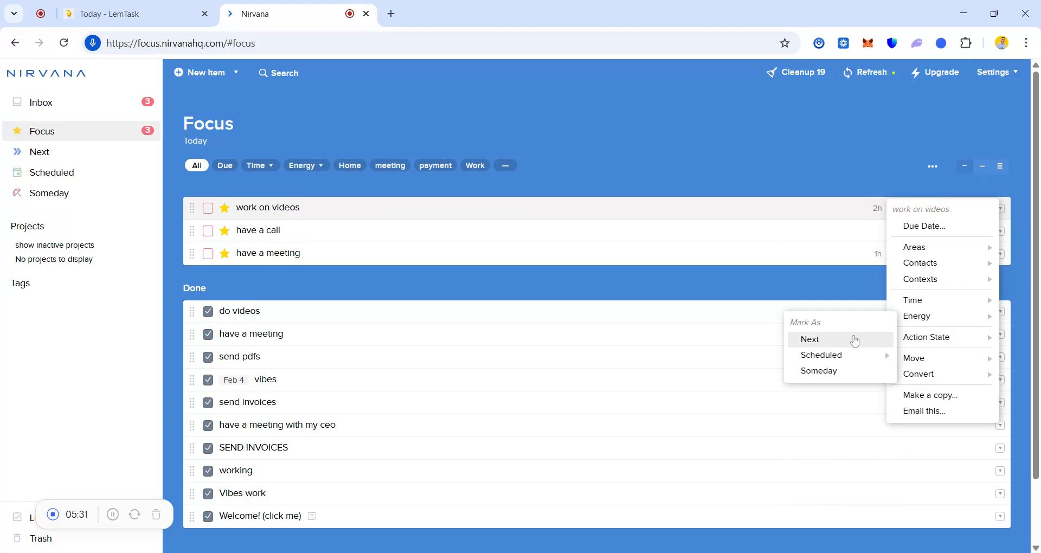
left_click(865, 340)
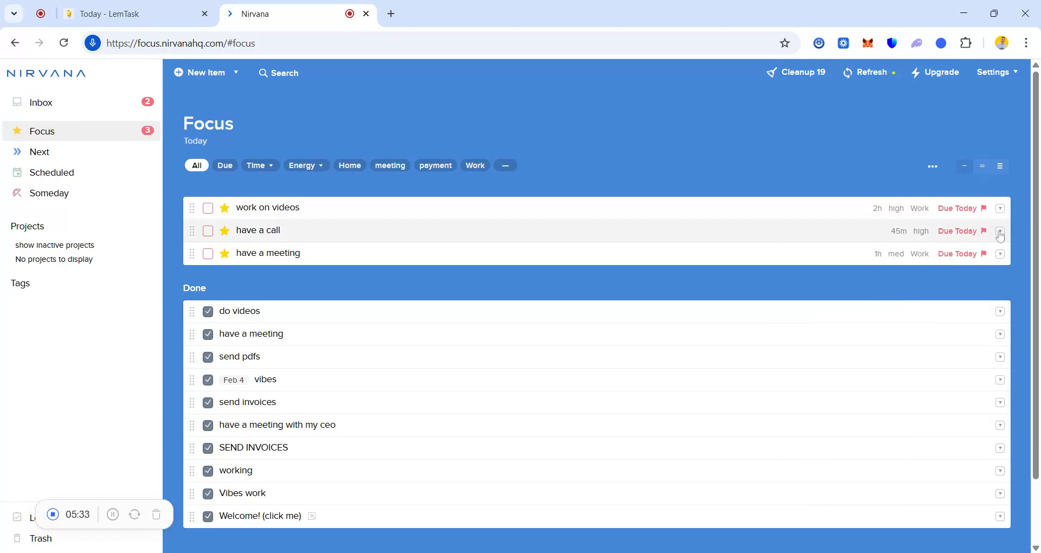
Step: Set the action state of the "have a call" and "have a meeting" to-dos to Next
left_click(1001, 233)
mouse_move(922, 364)
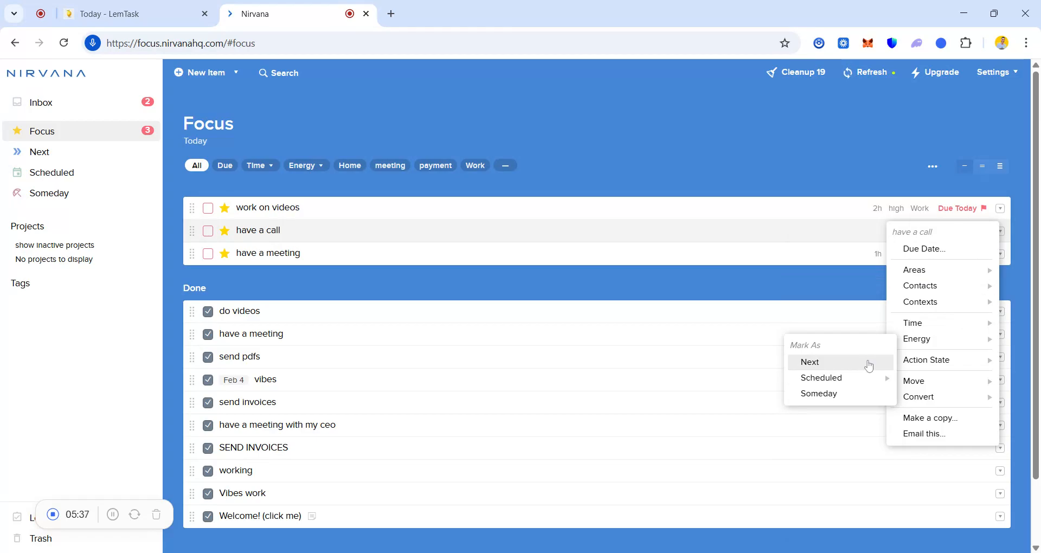
left_click(867, 364)
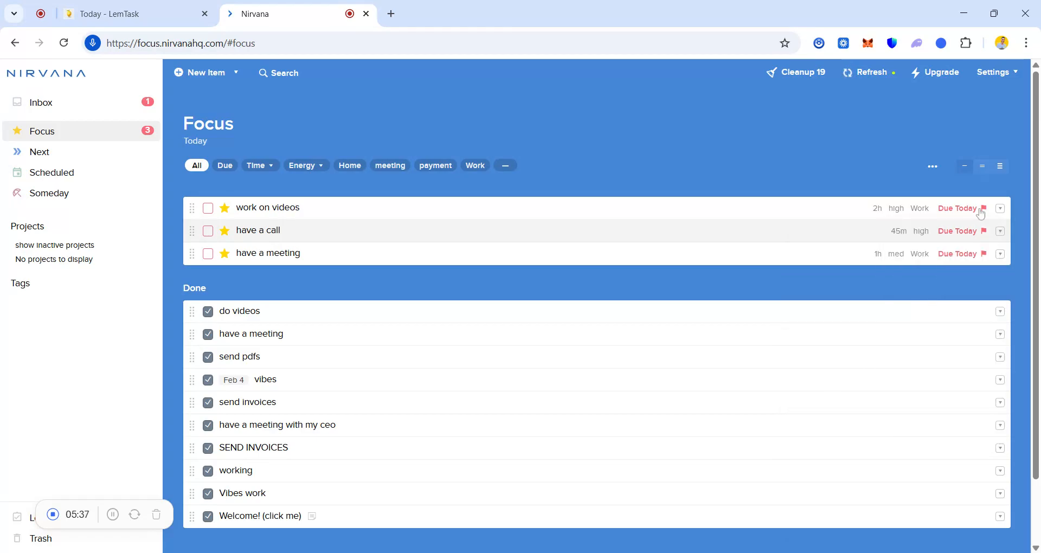
left_click(1001, 254)
mouse_move(906, 408)
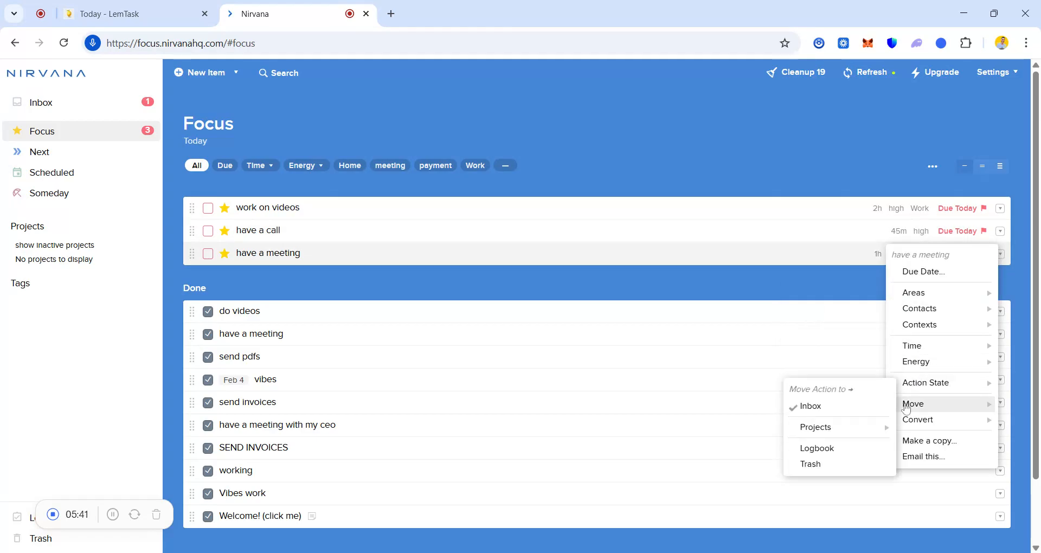
mouse_move(917, 390)
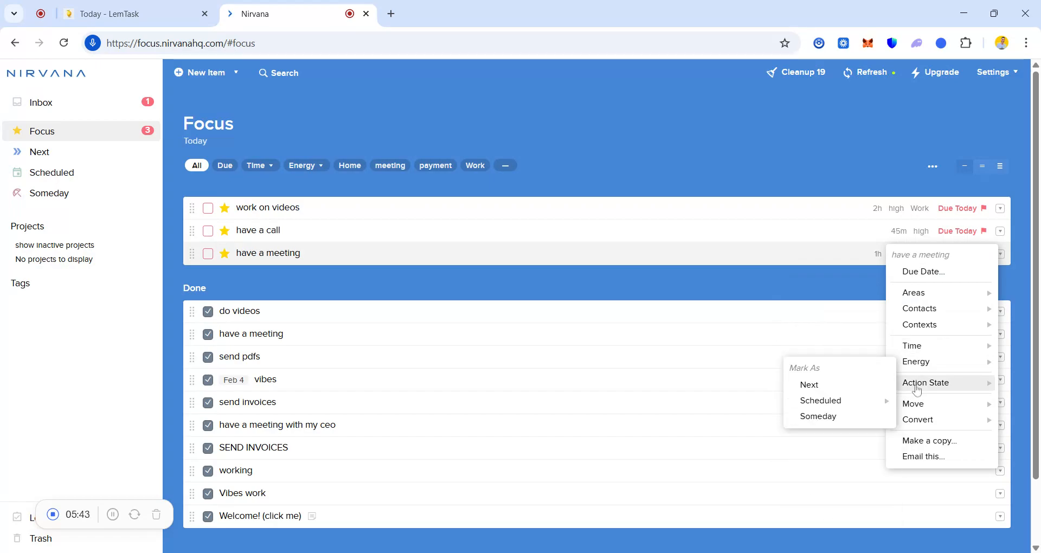
left_click(833, 385)
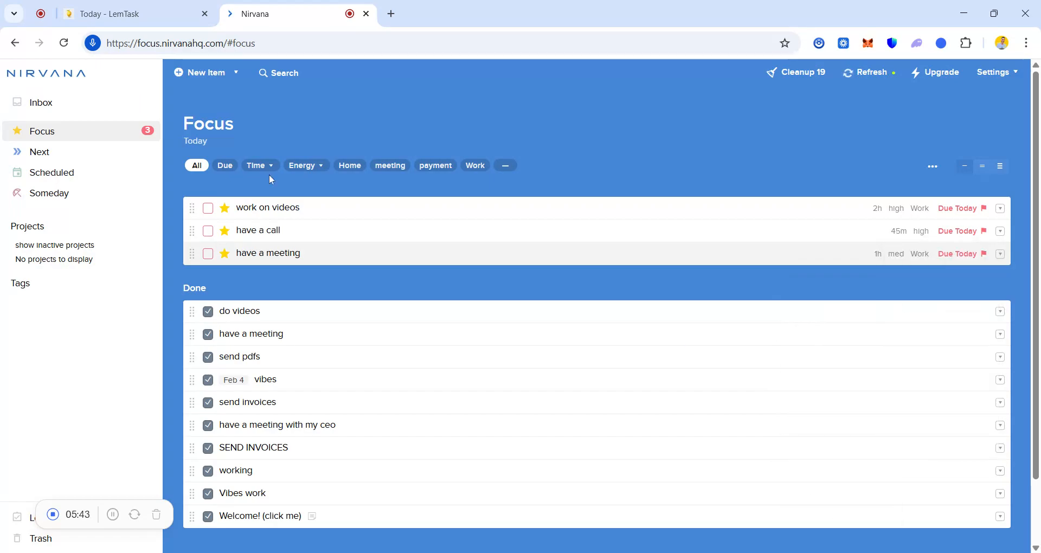
Step: Open the Next list and mark the "work on videos" to-do as done
left_click(91, 159)
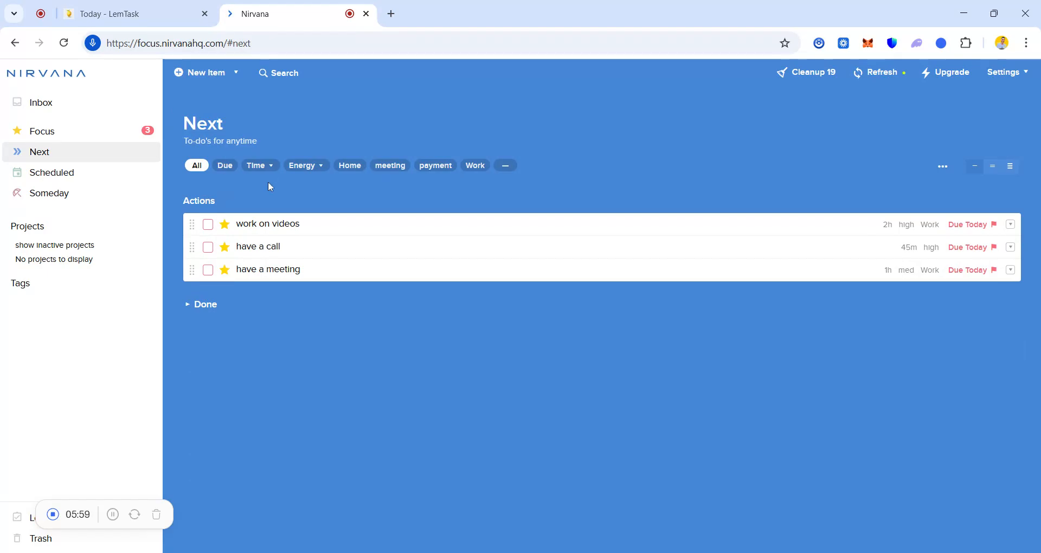
left_click(207, 224)
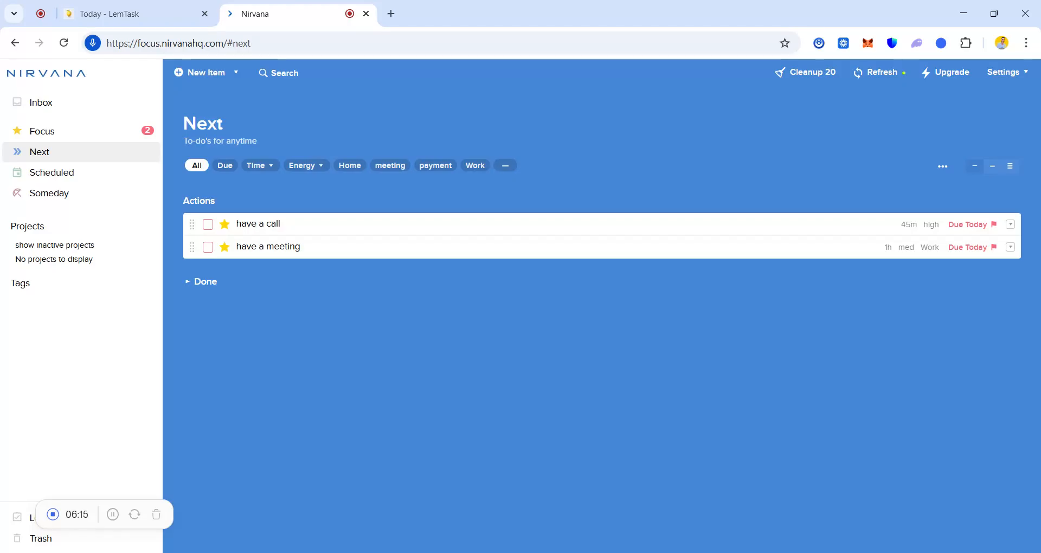
Step: Switch to LemTask and sign in to the existing account to reach the dashboard
left_click(177, 20)
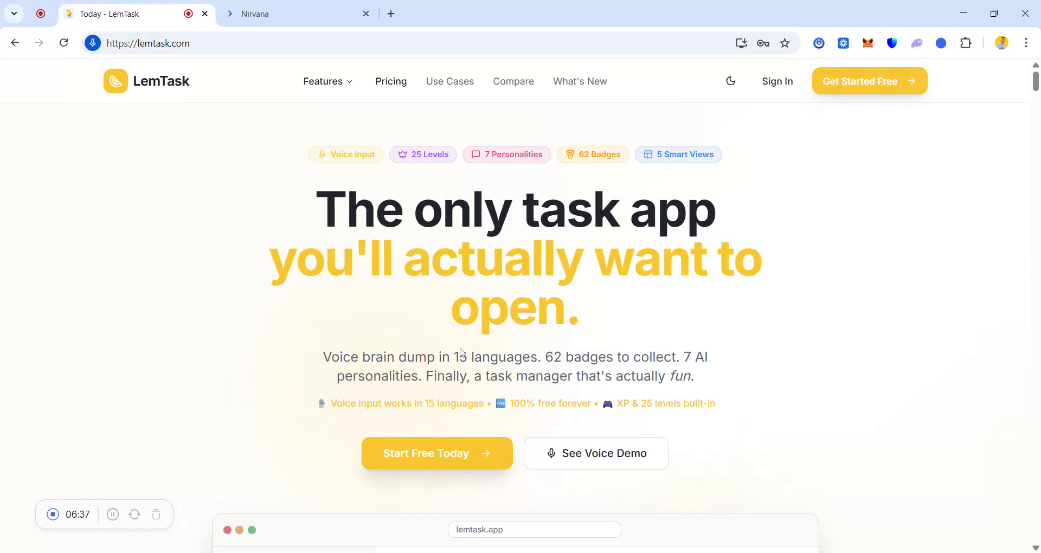
left_click(874, 91)
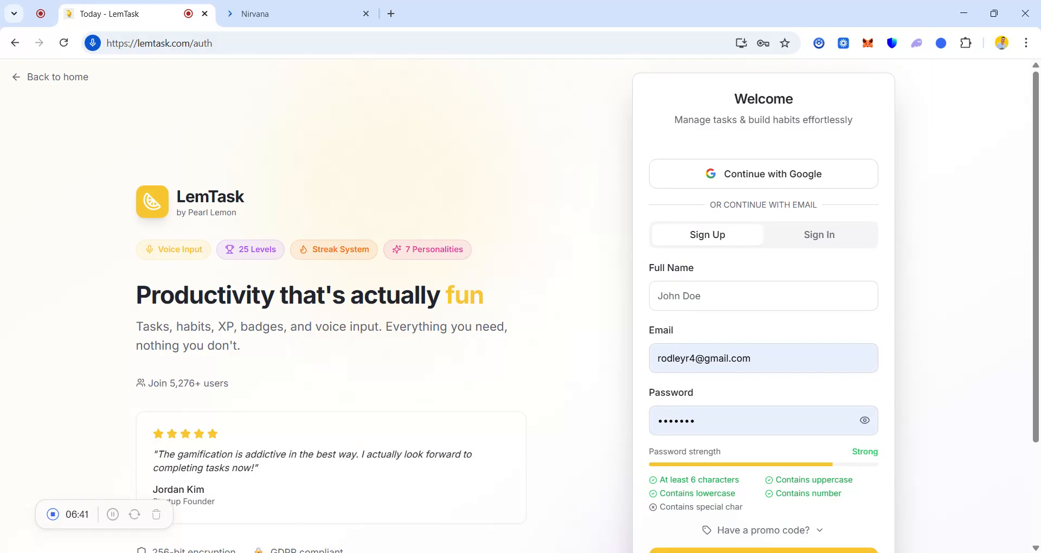
scroll(775, 338, "down", 1)
left_click(810, 193)
left_click(113, 517)
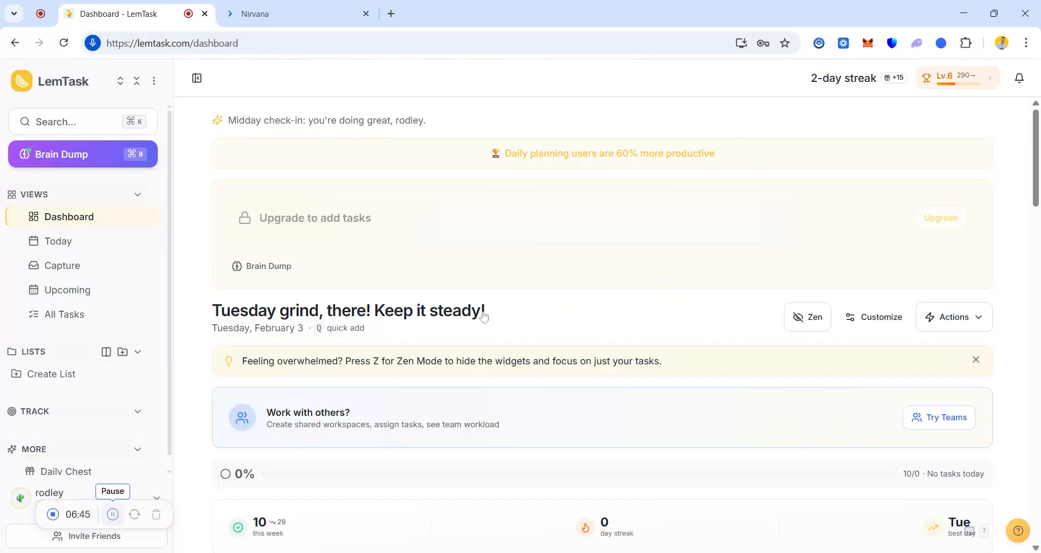
Step: Dictate "have a meeting today with my CEO" as a Brain Dump voice entry and extract the task from it
scroll(601, 325, "down", 3)
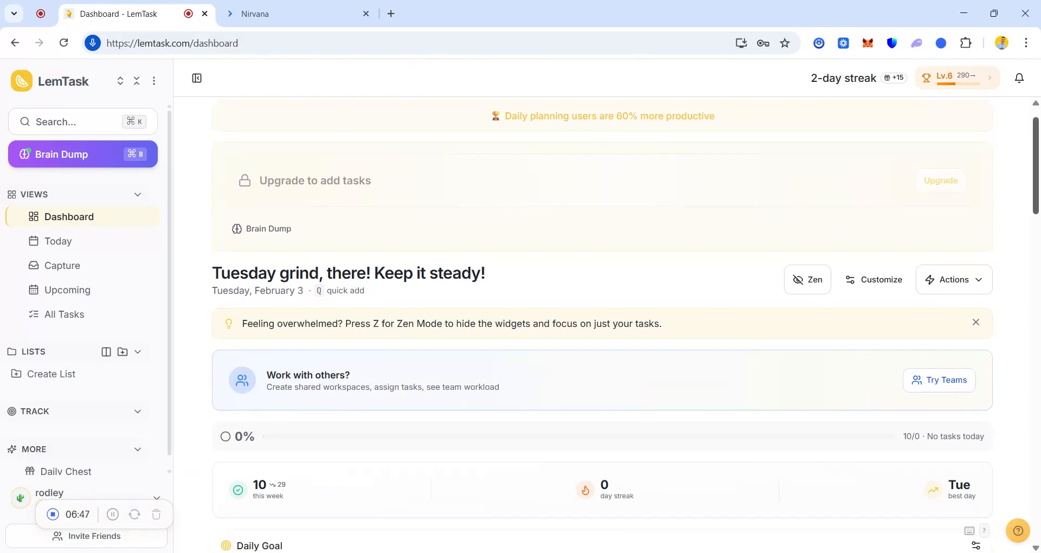
scroll(602, 326, "down", 1)
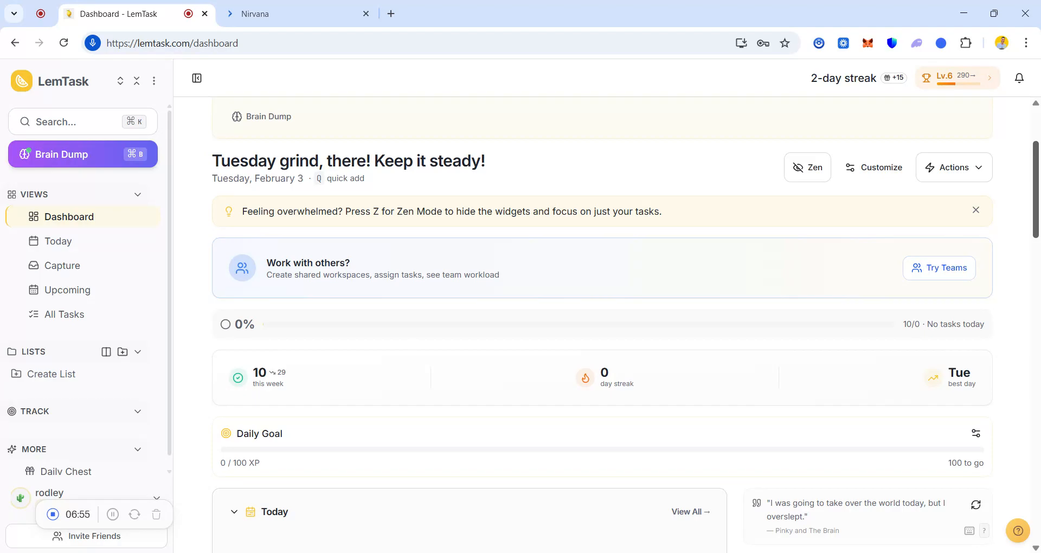
left_click_drag(1035, 189, 1035, 174)
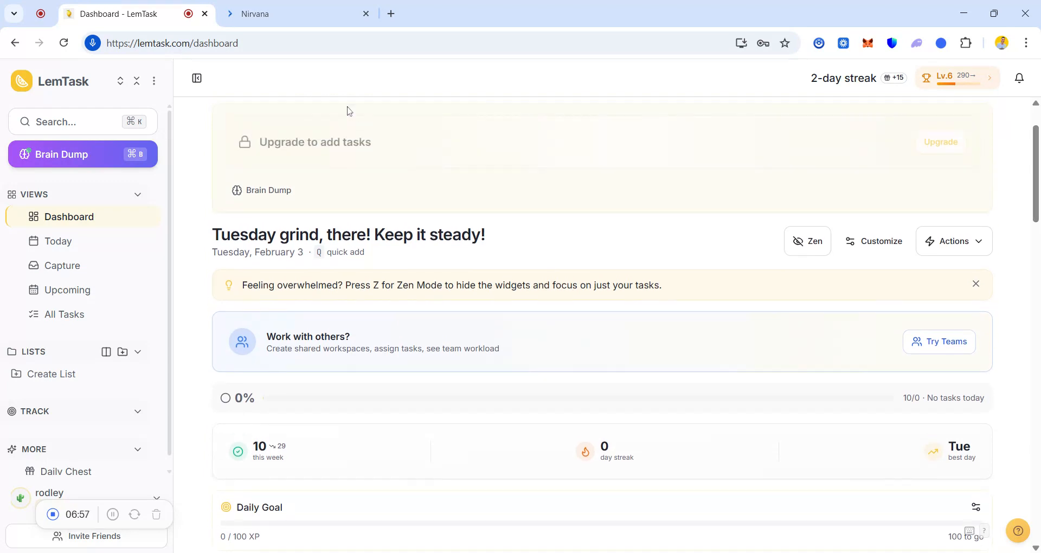
left_click(45, 161)
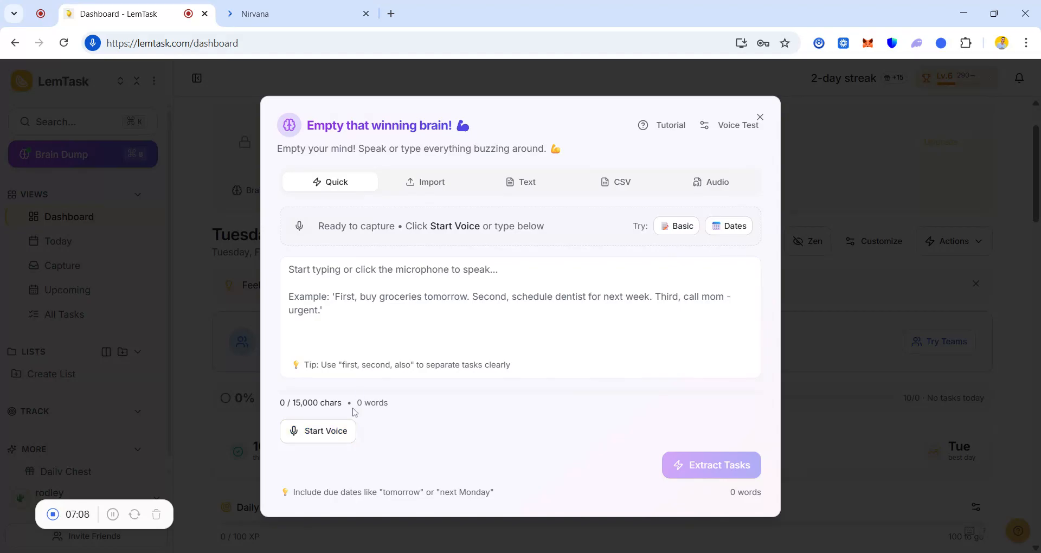
left_click(326, 434)
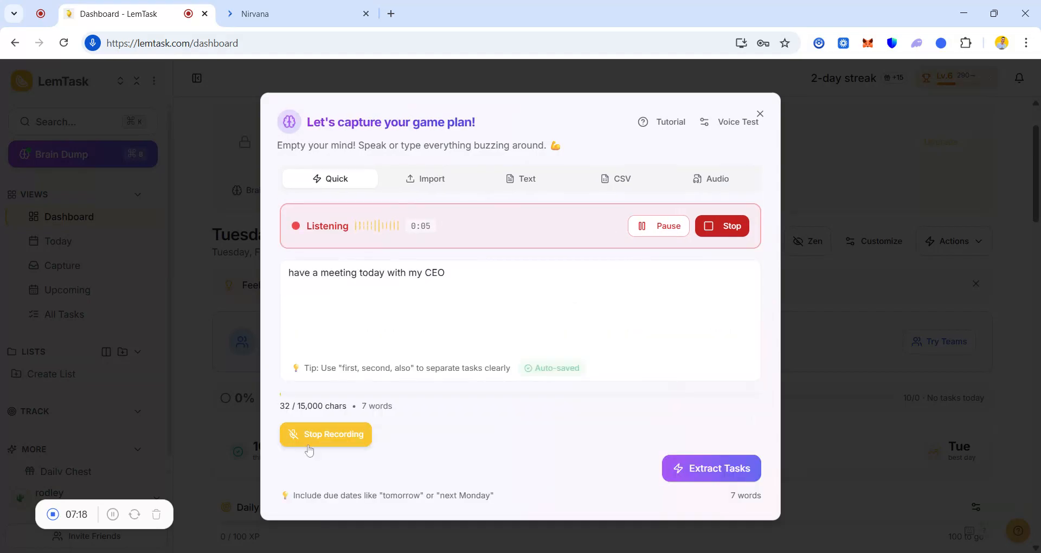
left_click(313, 437)
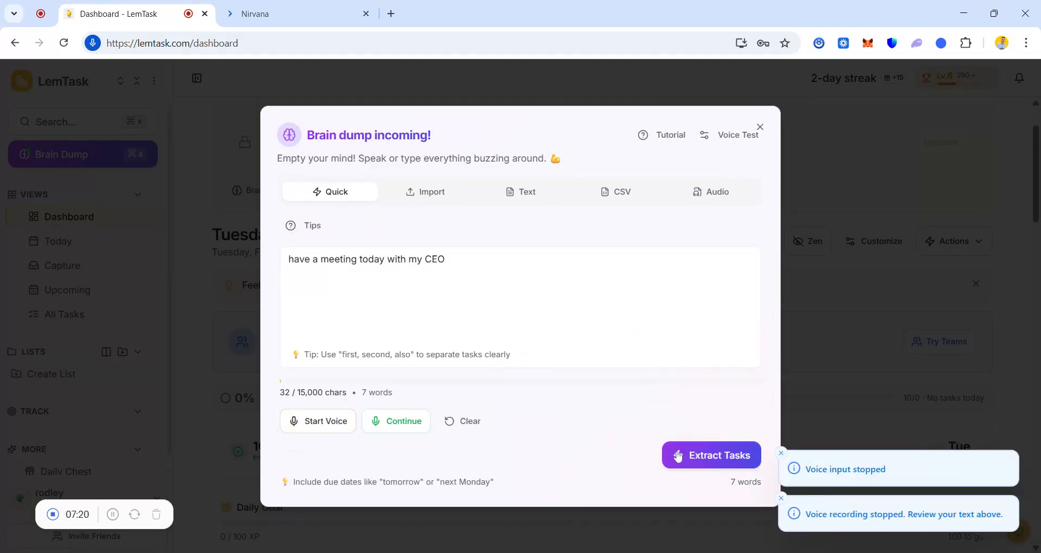
left_click(678, 457)
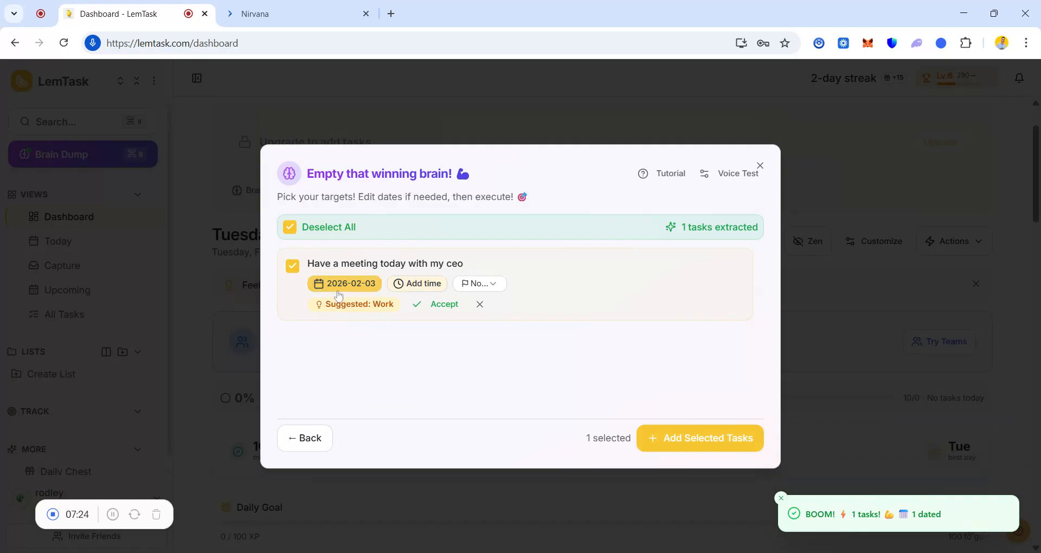
Step: Give the extracted CEO meeting task a 14:00 time and medium priority, then add it and close the Brain Dump
left_click(415, 285)
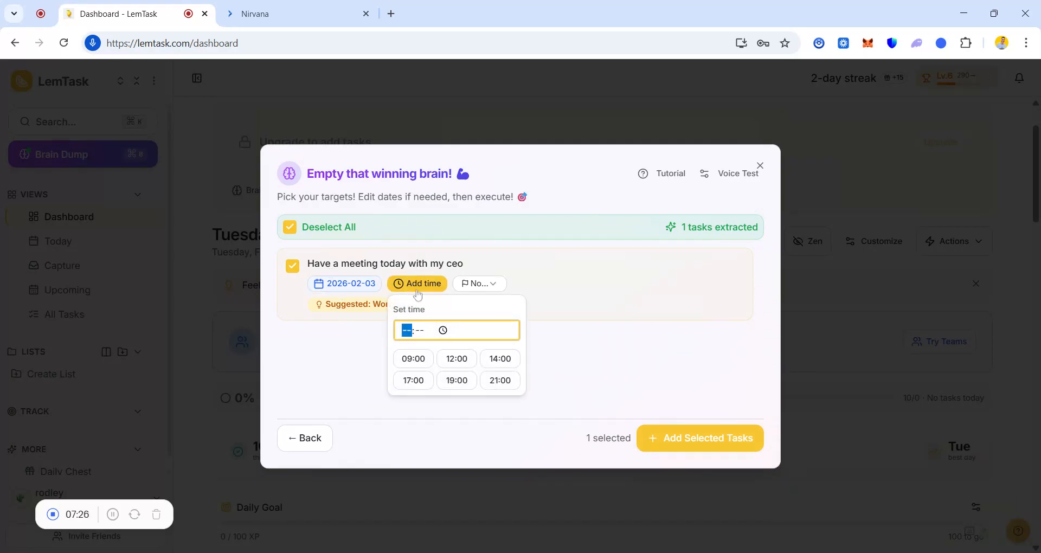
left_click(499, 359)
left_click(477, 284)
left_click(477, 352)
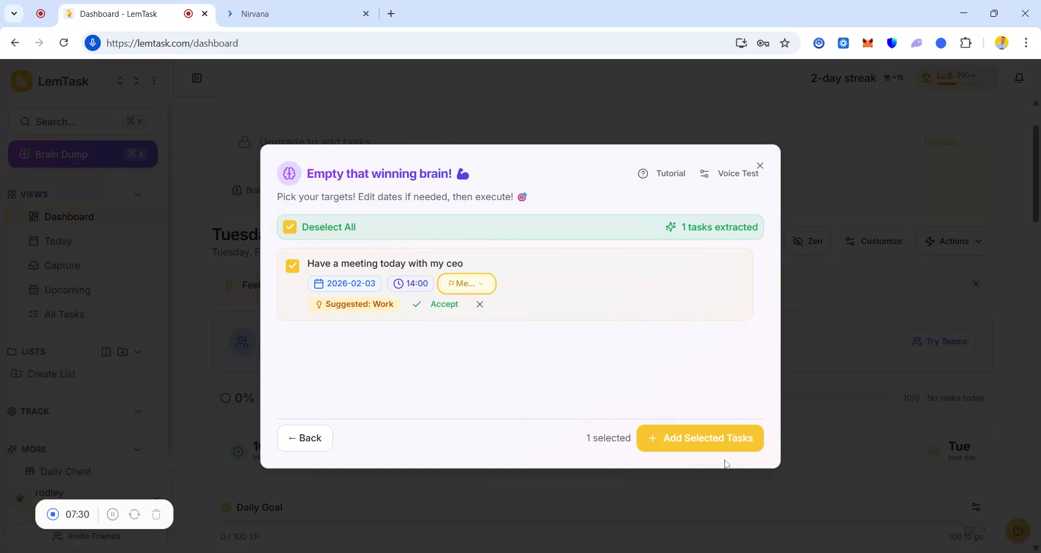
left_click(717, 439)
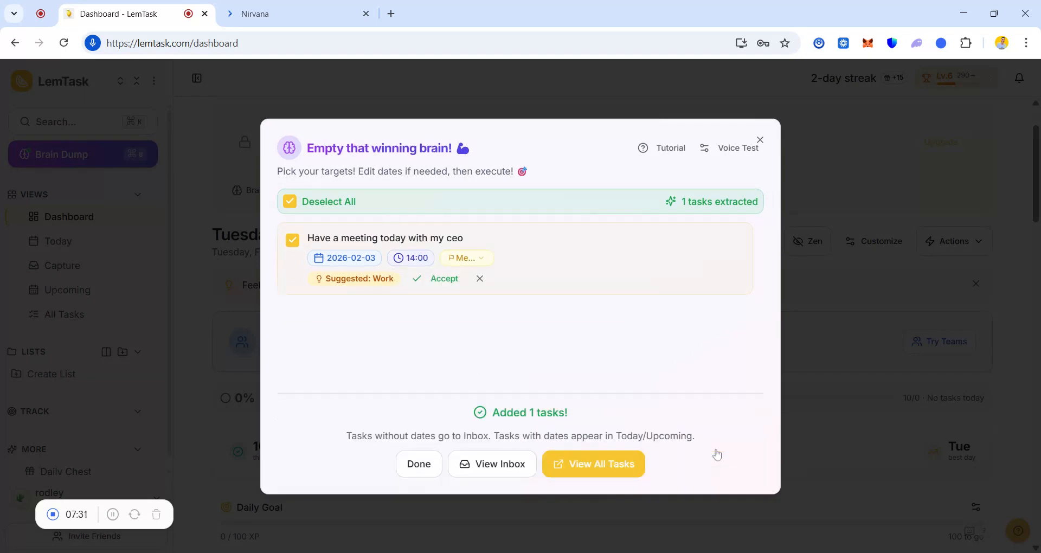
left_click(760, 142)
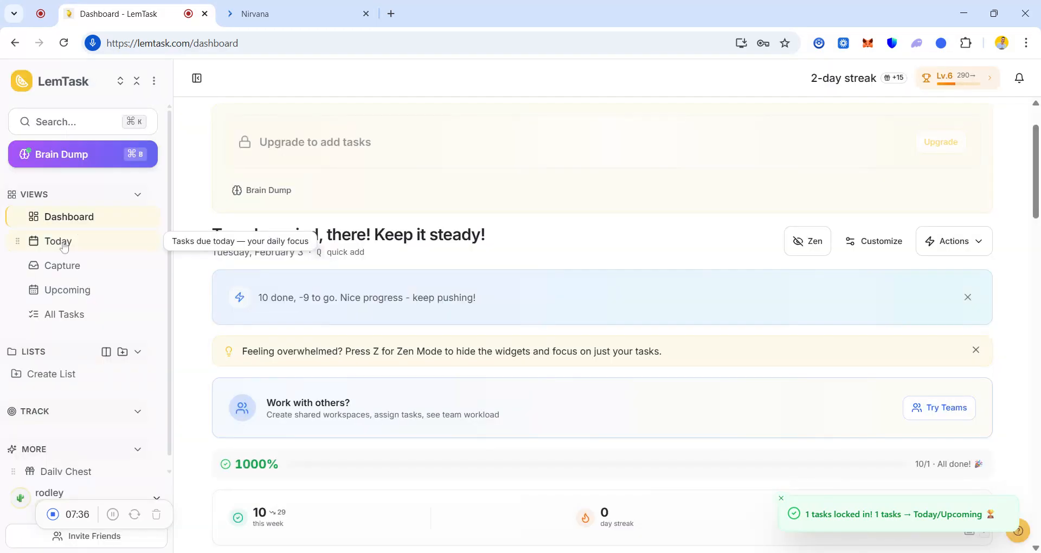
Step: Complete the CEO meeting task in LemTask's Today view, and switch back to Nirvana's Next list
left_click(65, 247)
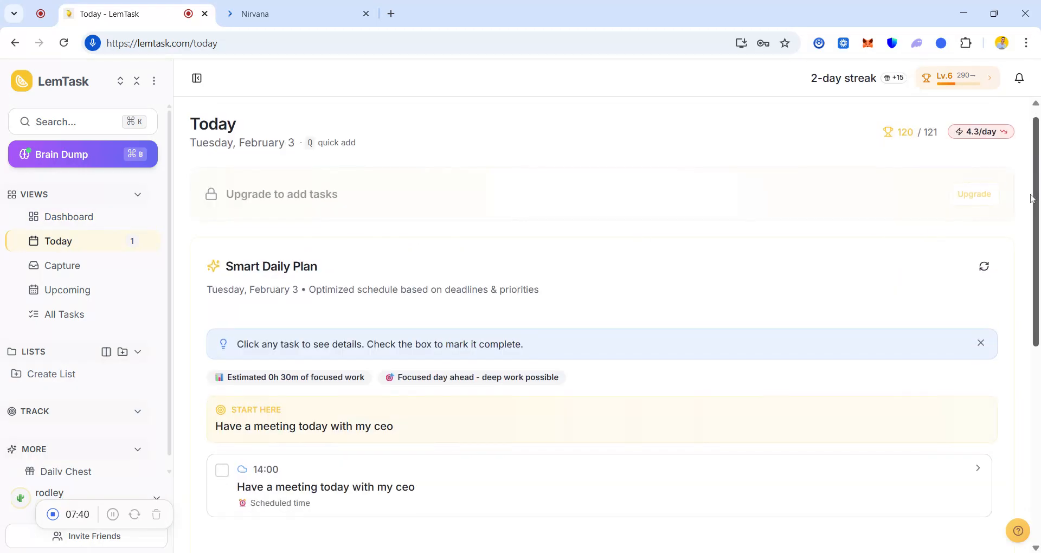
left_click_drag(1032, 199, 400, 523)
left_click_drag(1036, 206, 1036, 420)
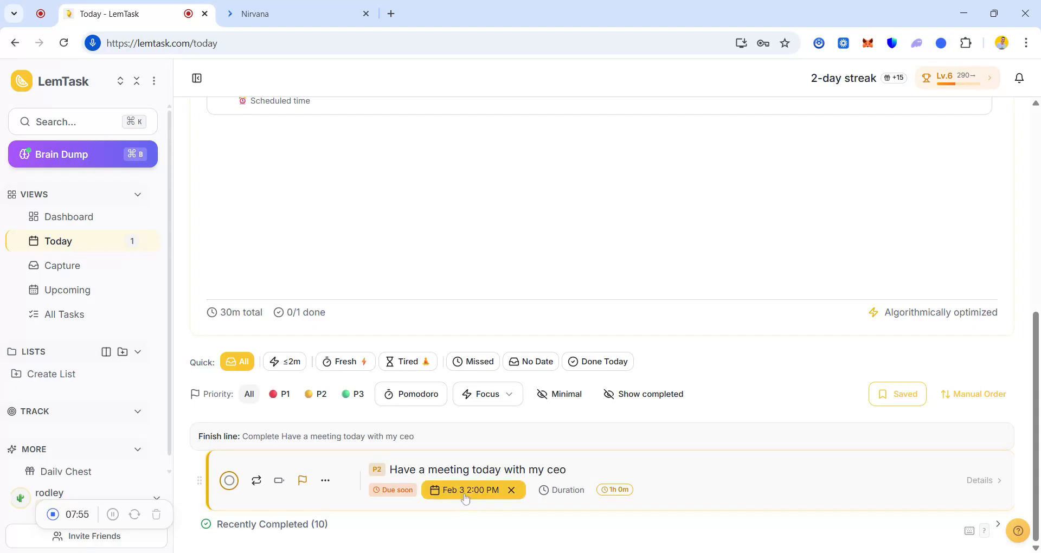
left_click(230, 482)
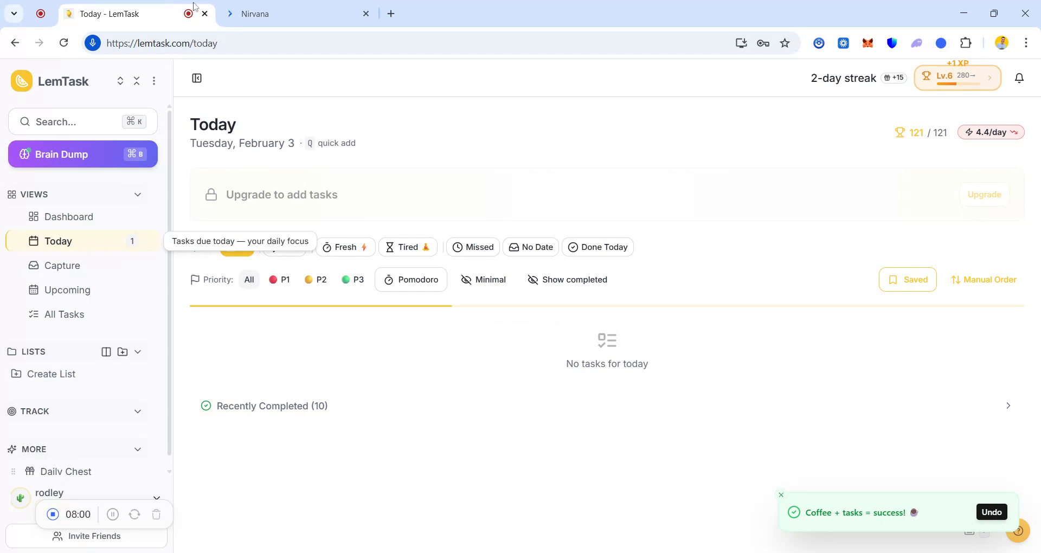
left_click(266, 12)
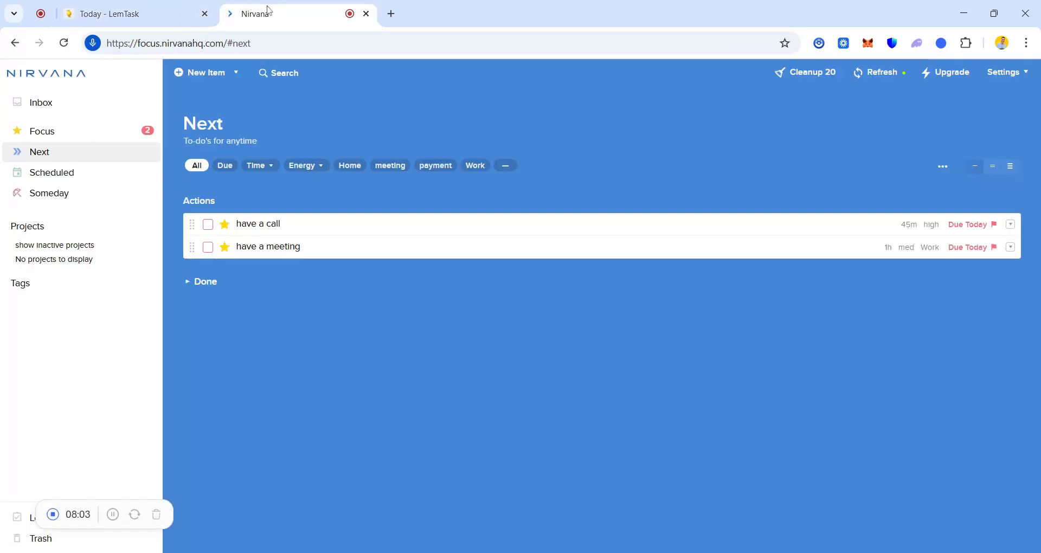